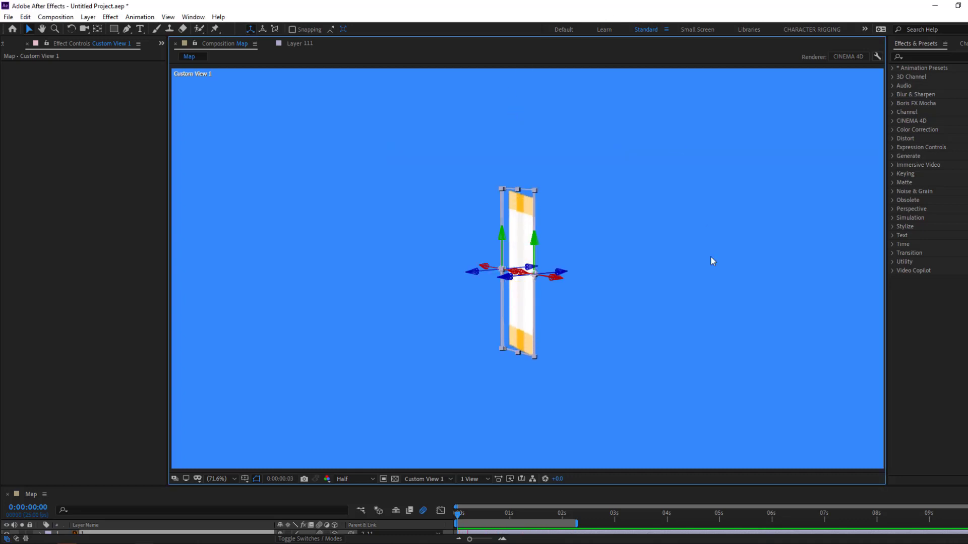
Switch to the Orbit Camera tool (C) to inspect the folded map of layers map1–map6 over BG
key("c")
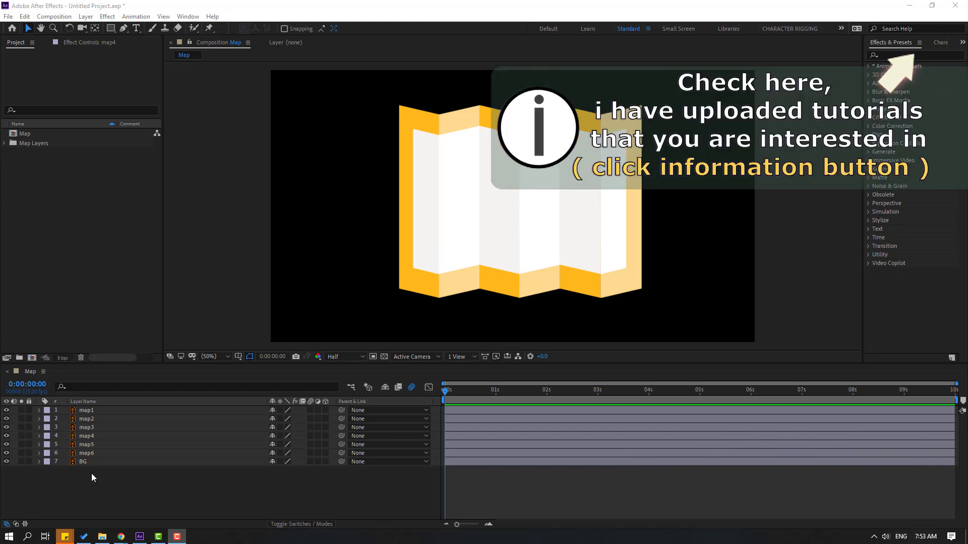
Turn on the 3D Layer switch for layers map1 through map6
left_click(91, 453)
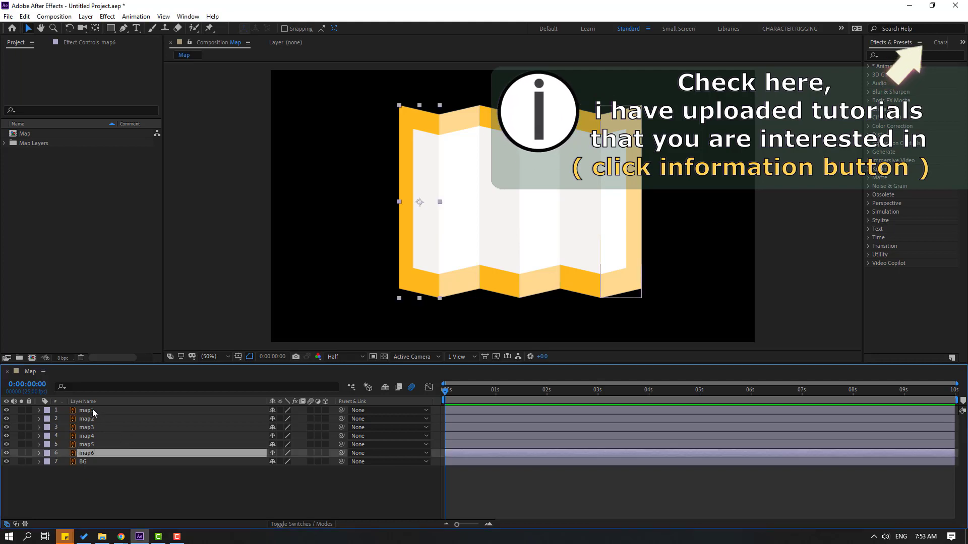
left_click(93, 409, "shift")
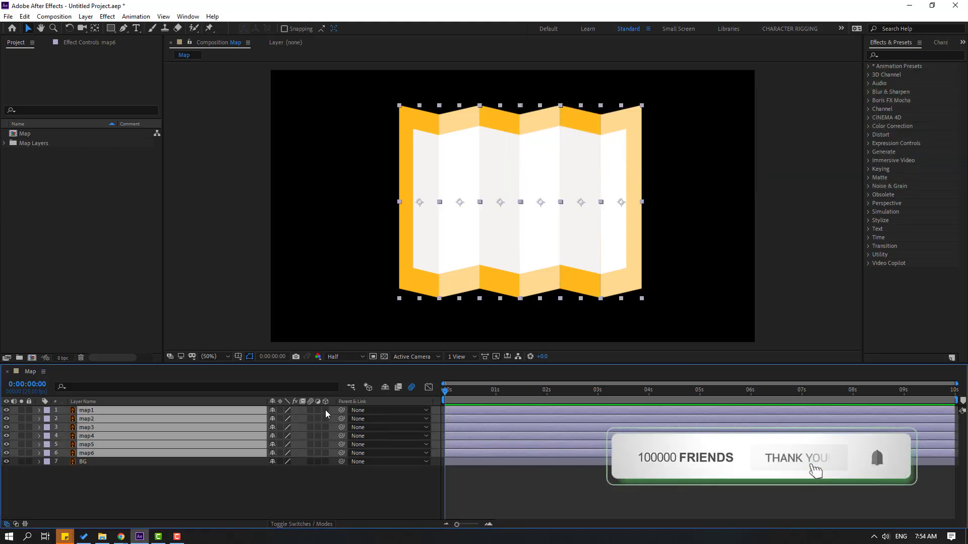
left_click(325, 409)
Delete the BG background layer from the Map composition
left_click(156, 485)
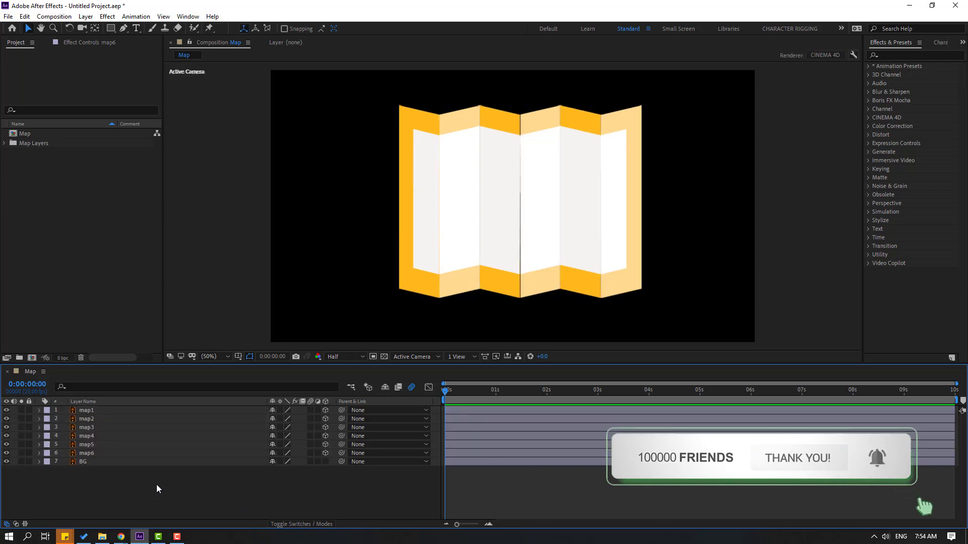
left_click(84, 462)
key("Delete")
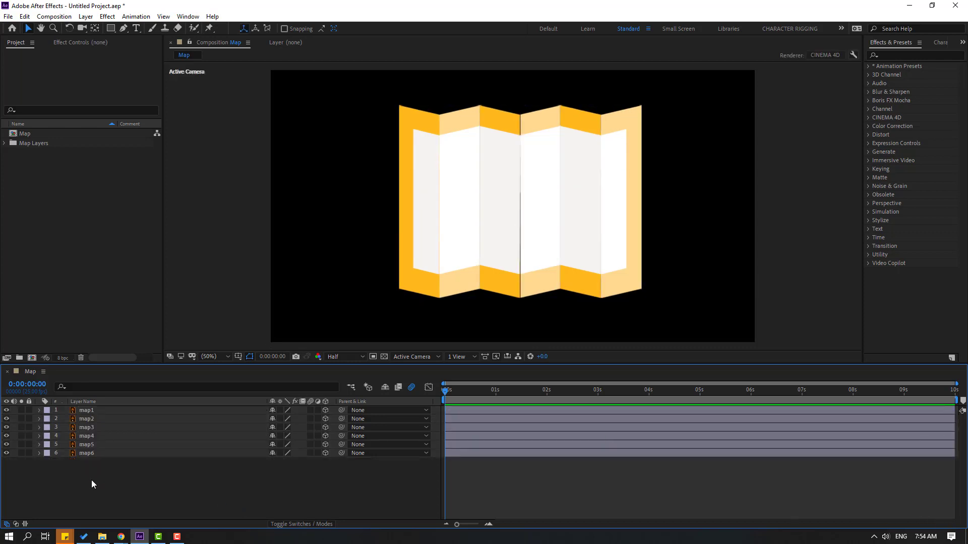
left_click(187, 16)
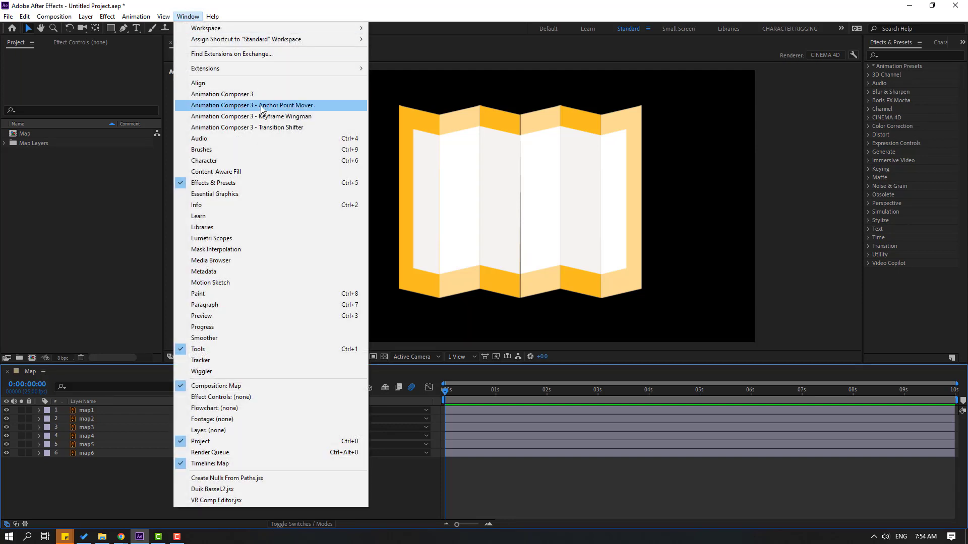
Open the Animation Composer 3 Anchor Point Mover panel and place it beside the viewer
left_click(309, 107)
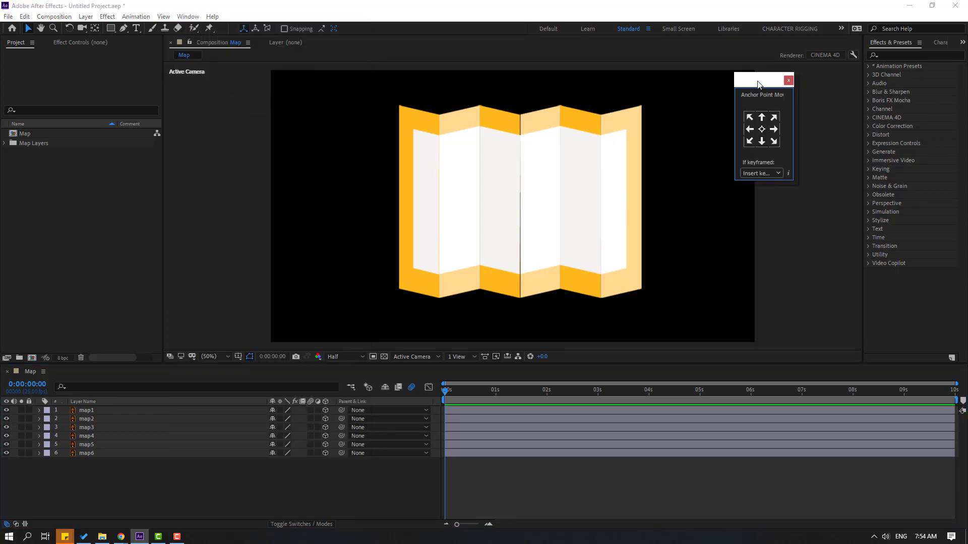
left_click_drag(759, 104, 780, 153)
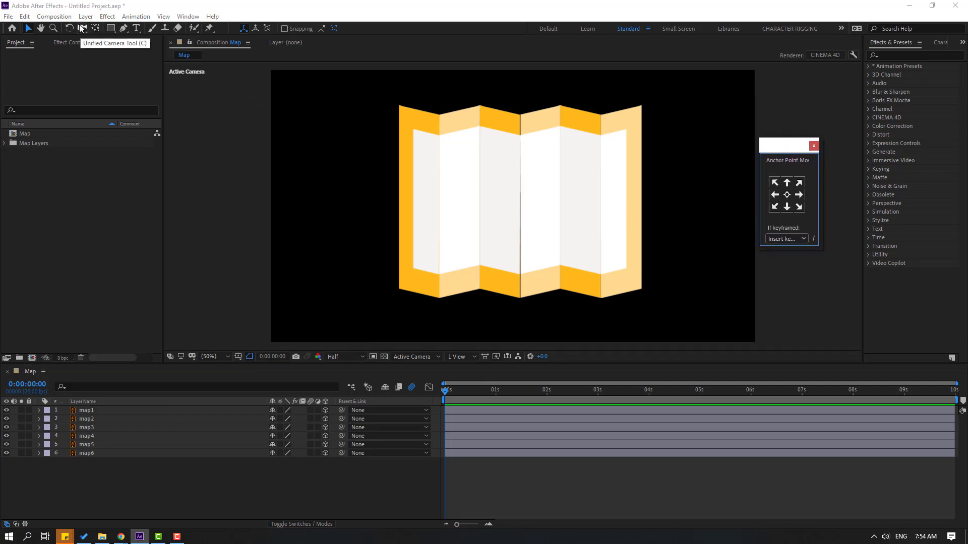
Move map3's anchor point to its left edge, zooming the viewer to 100% and back to 50%
left_click(134, 497)
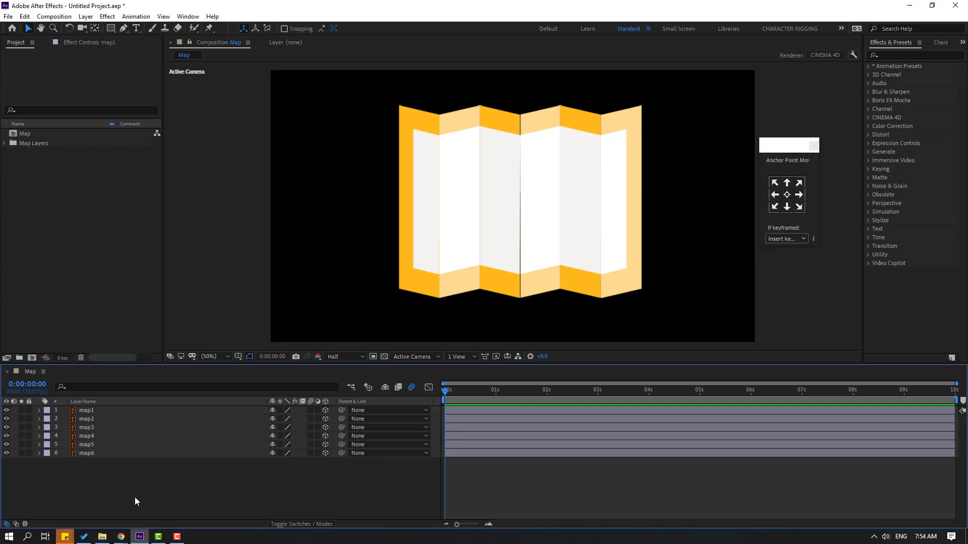
left_click(540, 181)
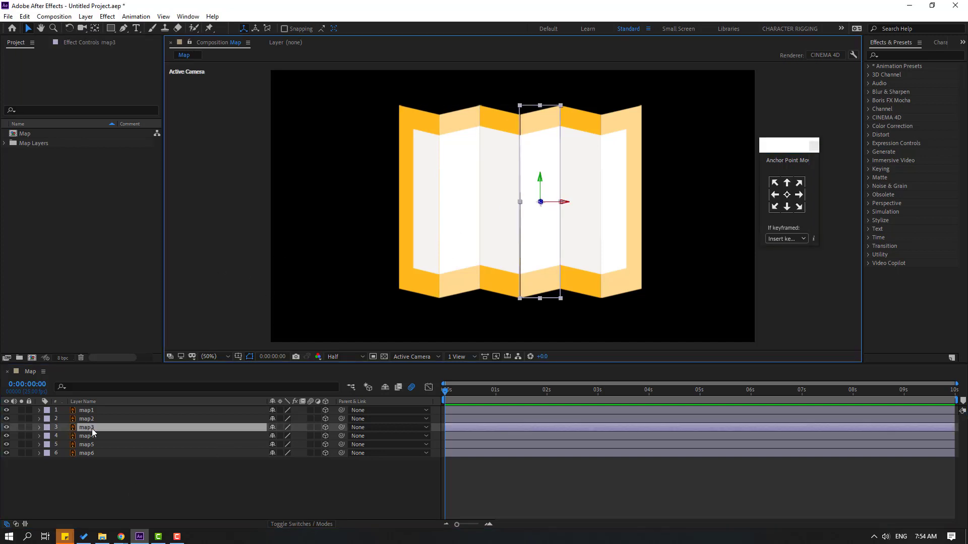
key("slash")
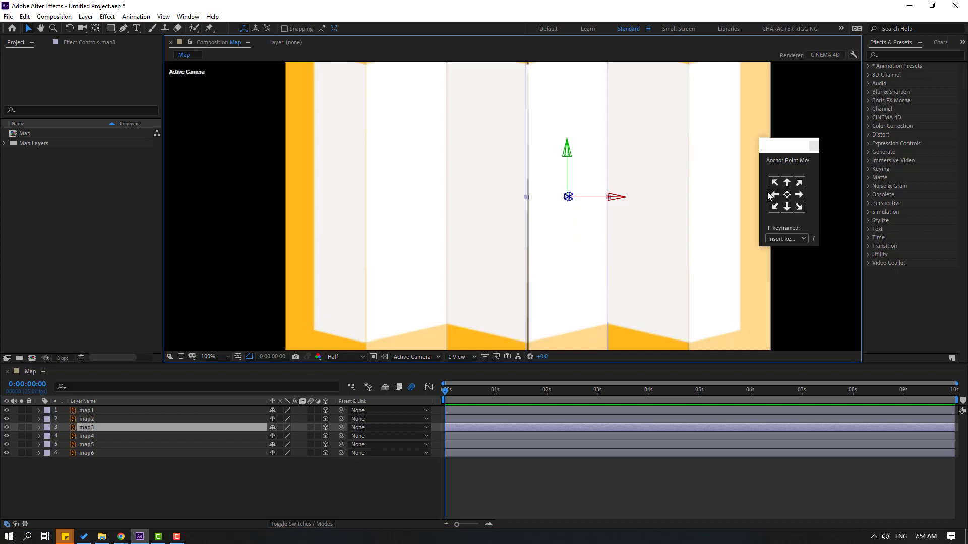
left_click(772, 195)
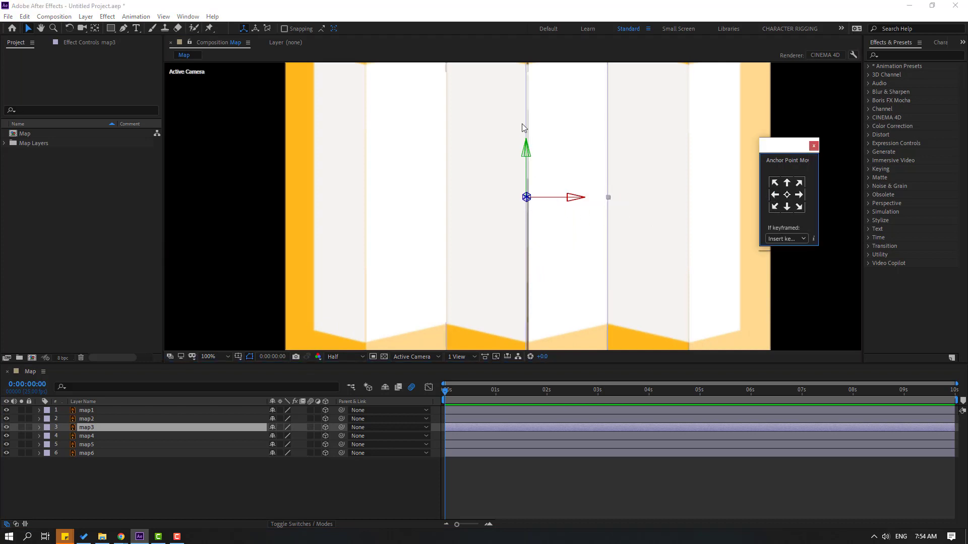
key("comma")
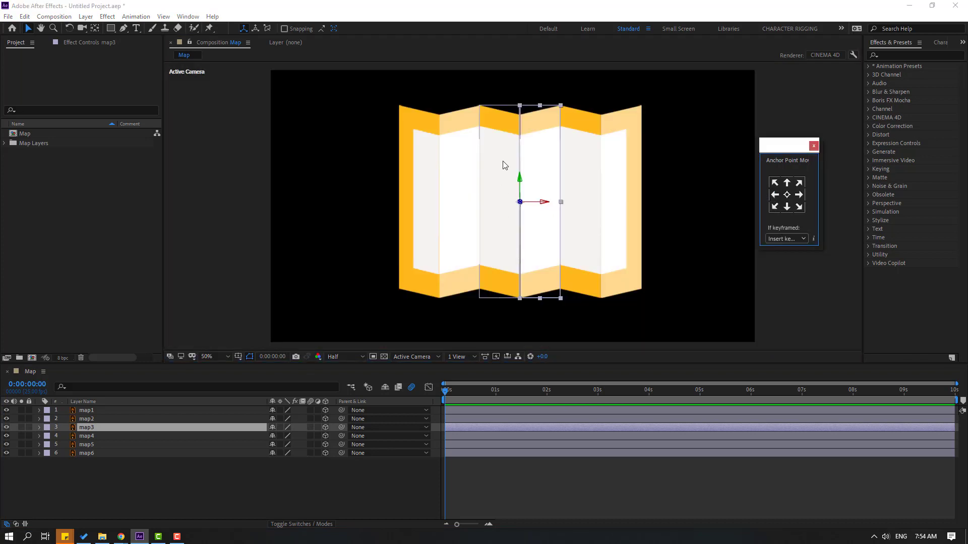
Move the anchor points of map4, map5 and map6 to their right edges
left_click(86, 436)
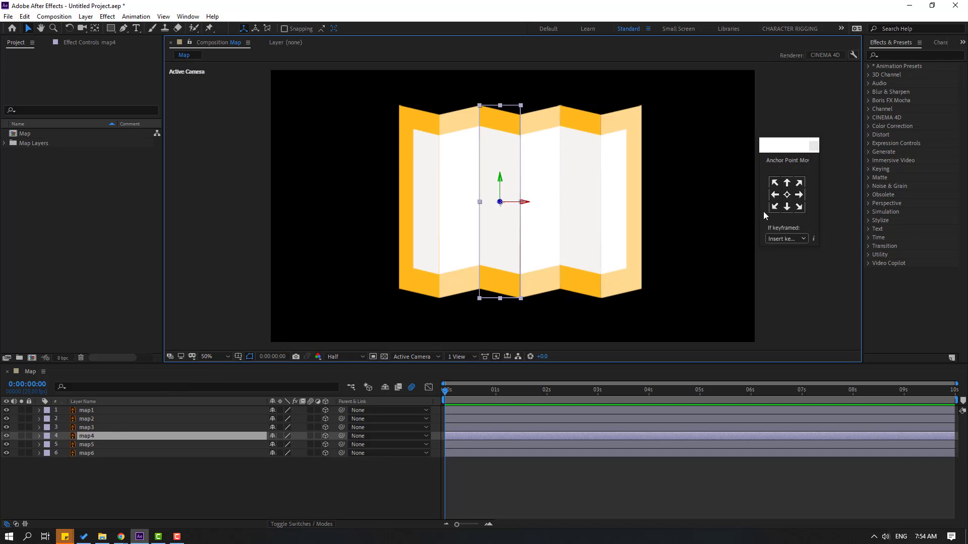
left_click(799, 196)
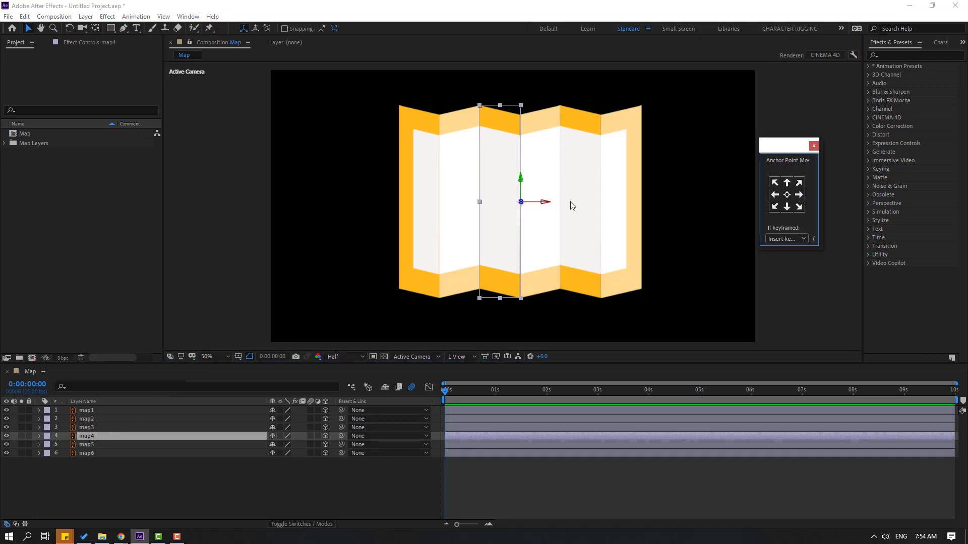
left_click(450, 172)
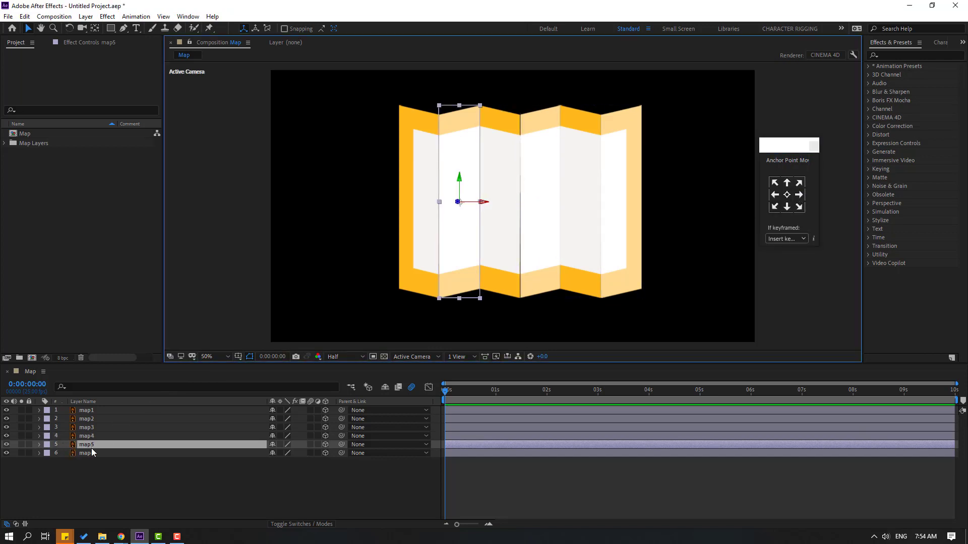
left_click(799, 196)
left_click(426, 162)
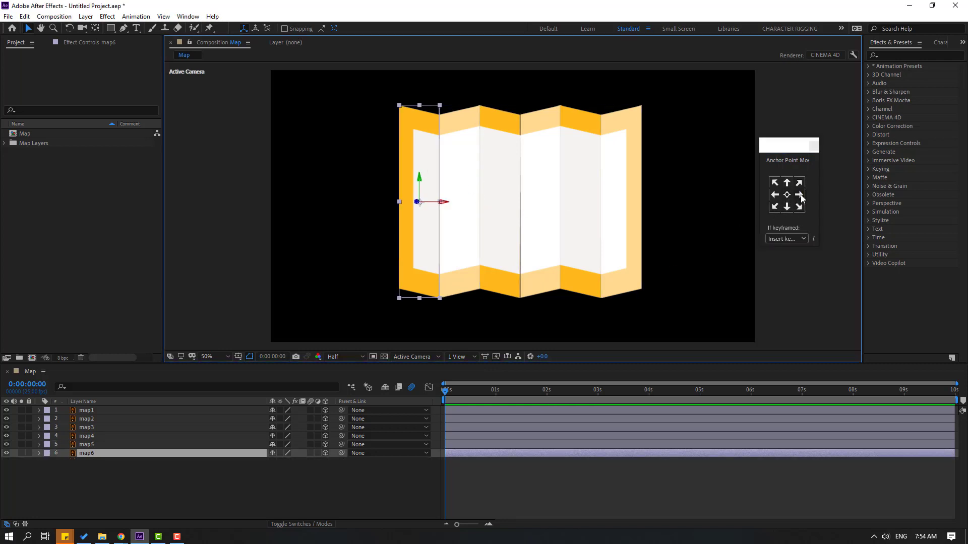
left_click(799, 196)
Move the anchor points of map1 and map2 to their left edges
left_click(627, 160)
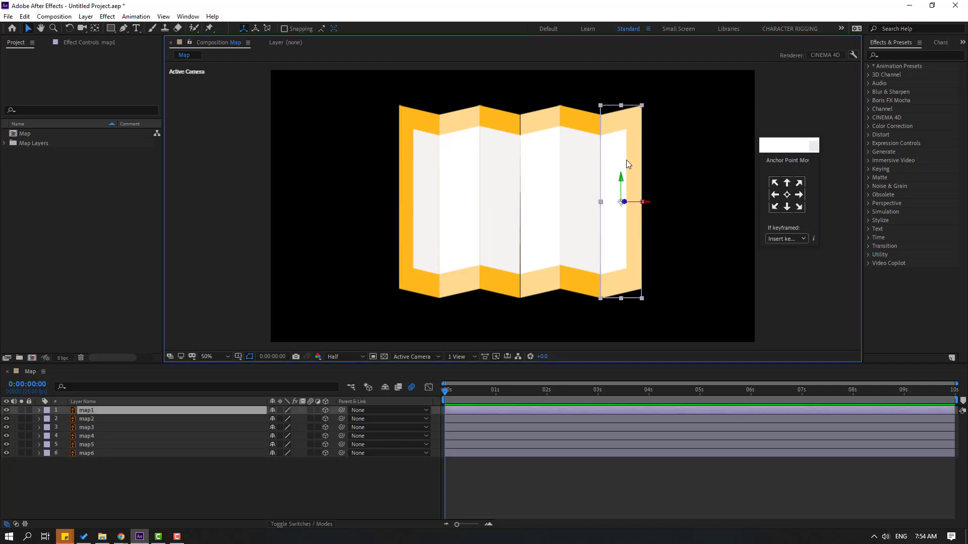
left_click(775, 195)
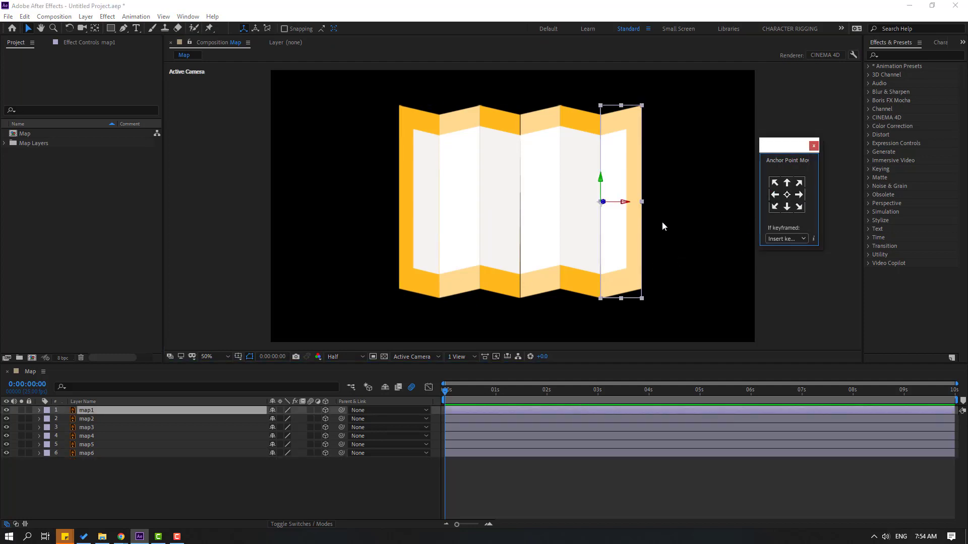
left_click(583, 180)
left_click(775, 195)
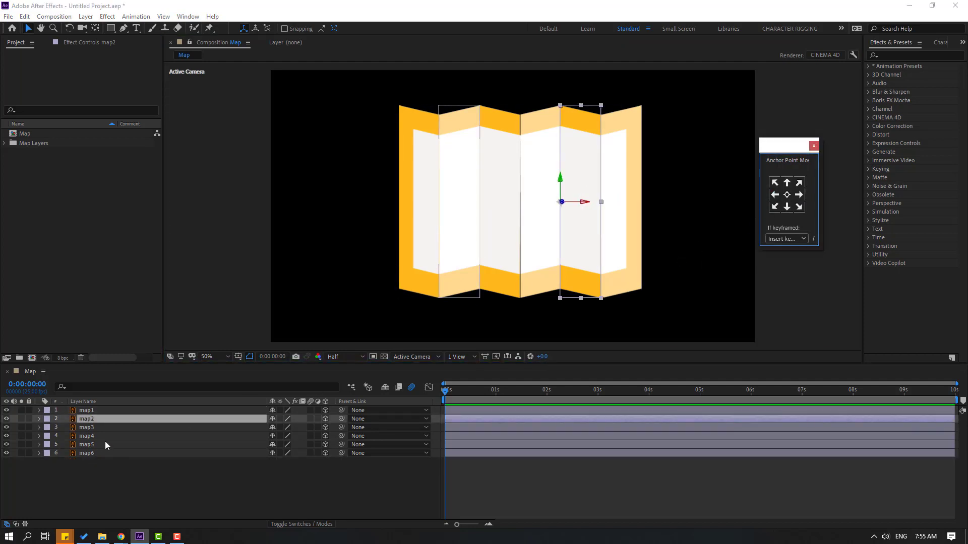
left_click(137, 485)
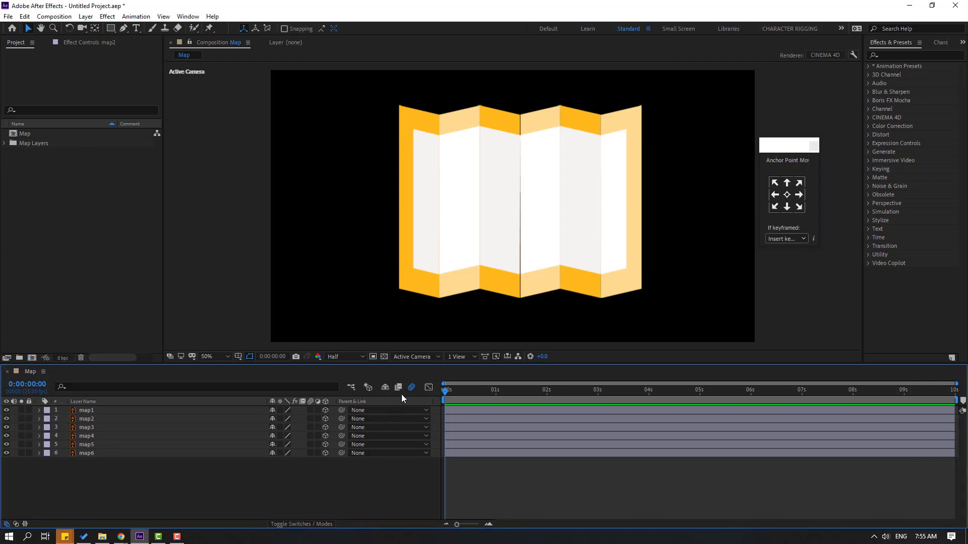
left_click(407, 356)
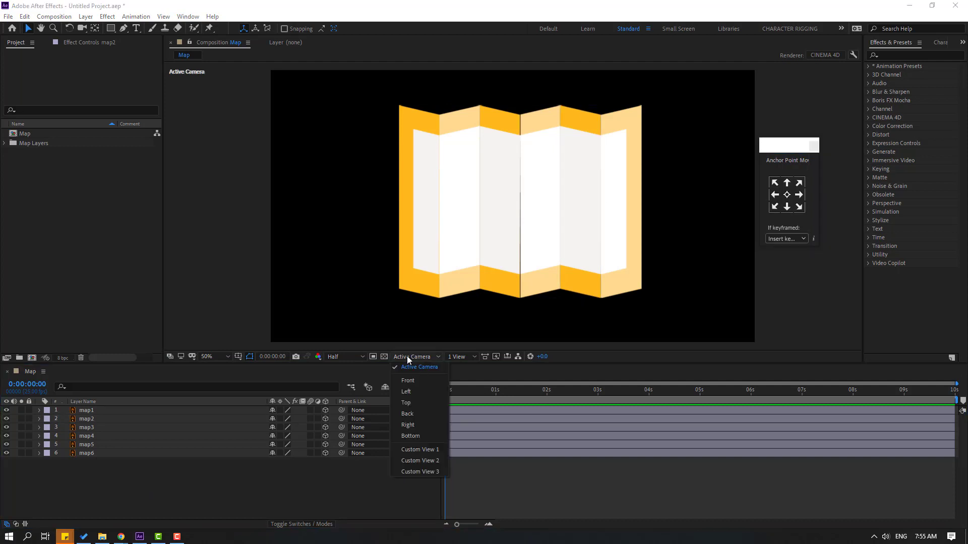
Switch the viewer to Custom View 1 and rename layer map3 to 111
left_click(426, 450)
scroll(519, 225, "up", 2)
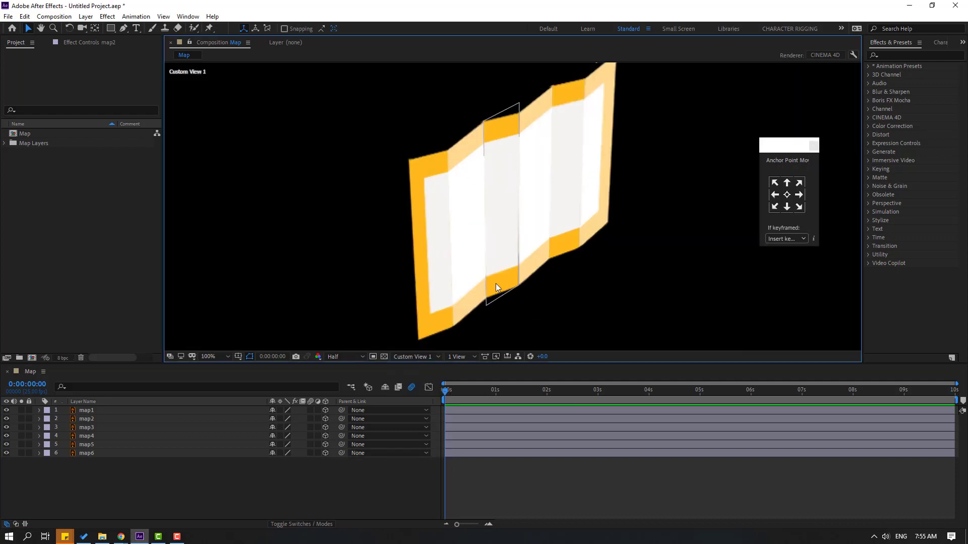
left_click(534, 141)
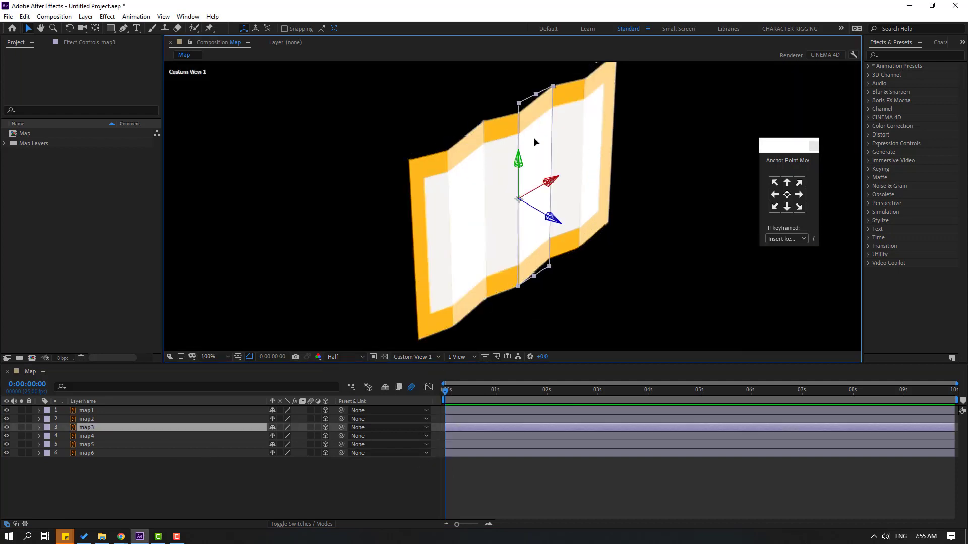
left_click(90, 427)
key("Return")
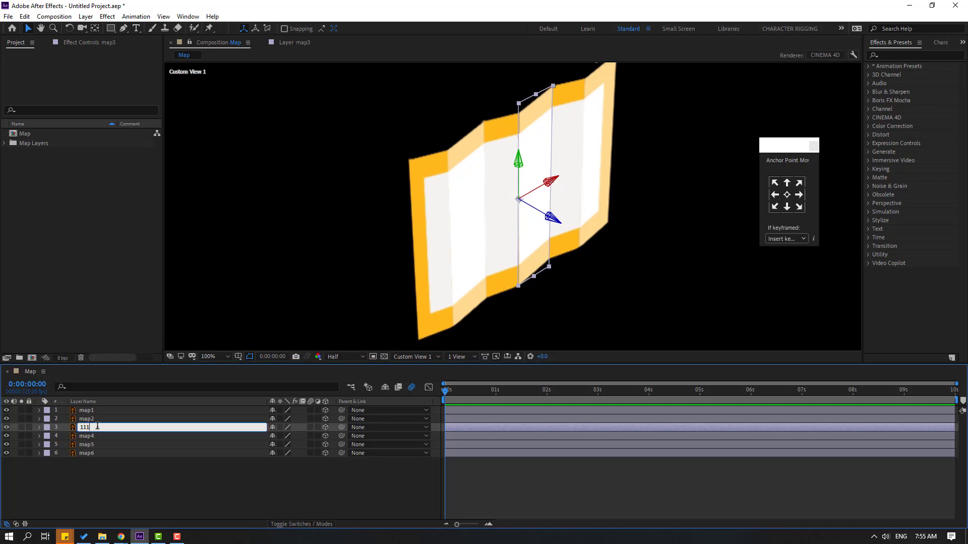
type("111")
key("Return")
Rename layer map2 to 11 and layer map1 to 1
left_click(87, 419)
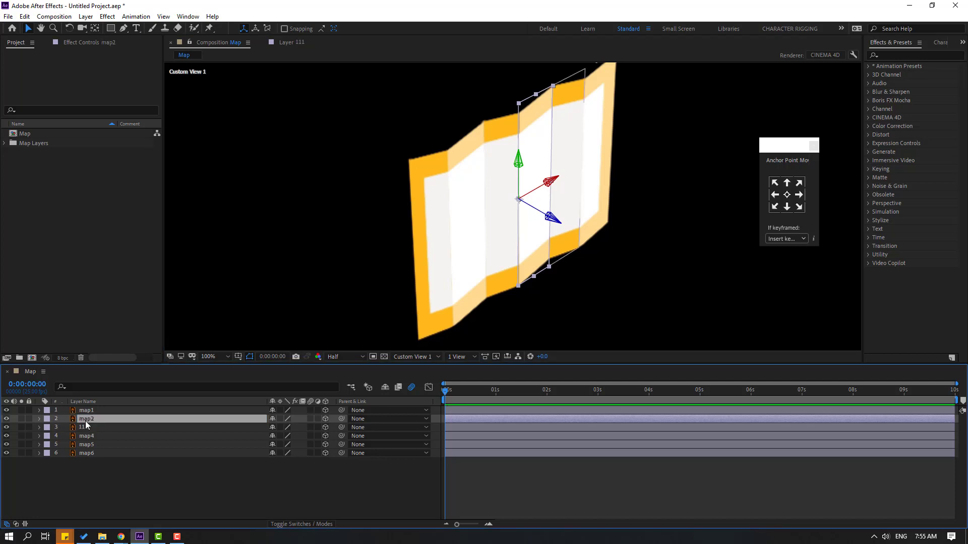
key("Return")
type("11")
key("Return")
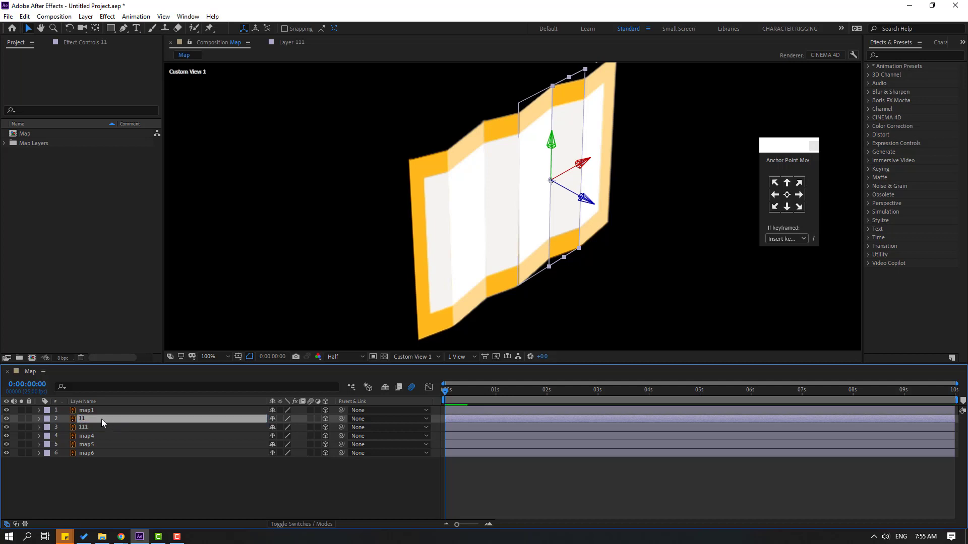
left_click(92, 412)
key("Return")
type("1")
key("Return")
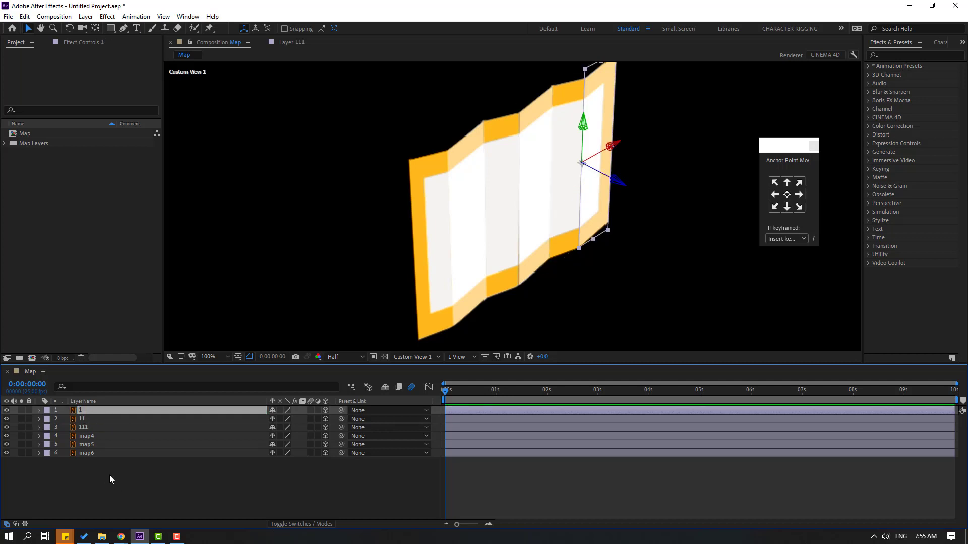
Rename layers map4, map5 and map6 to 222, 22 and 2
left_click(94, 435)
key("Return")
type("2")
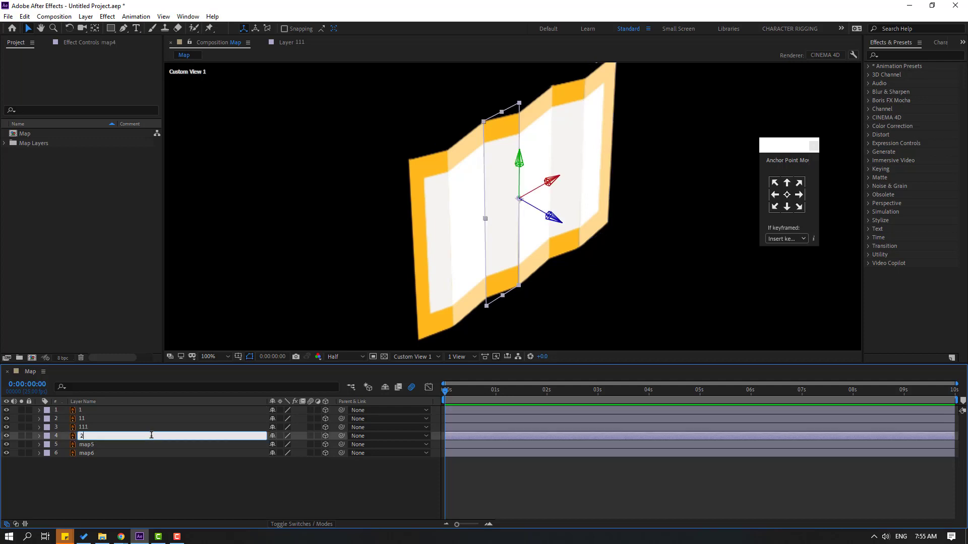
type("22")
key("Return")
left_click(101, 444)
key("Return")
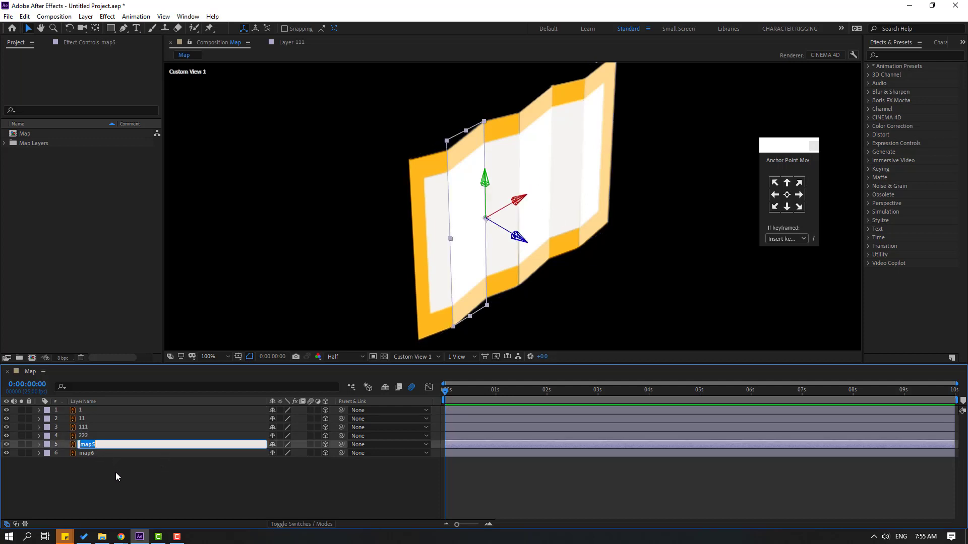
type("22")
key("Return")
left_click(92, 455)
key("Return")
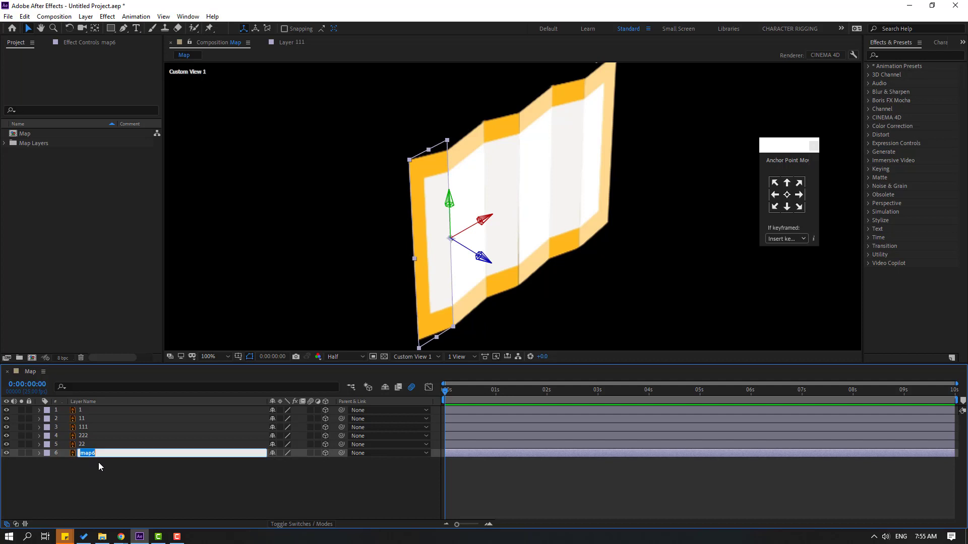
type("2")
key("Return")
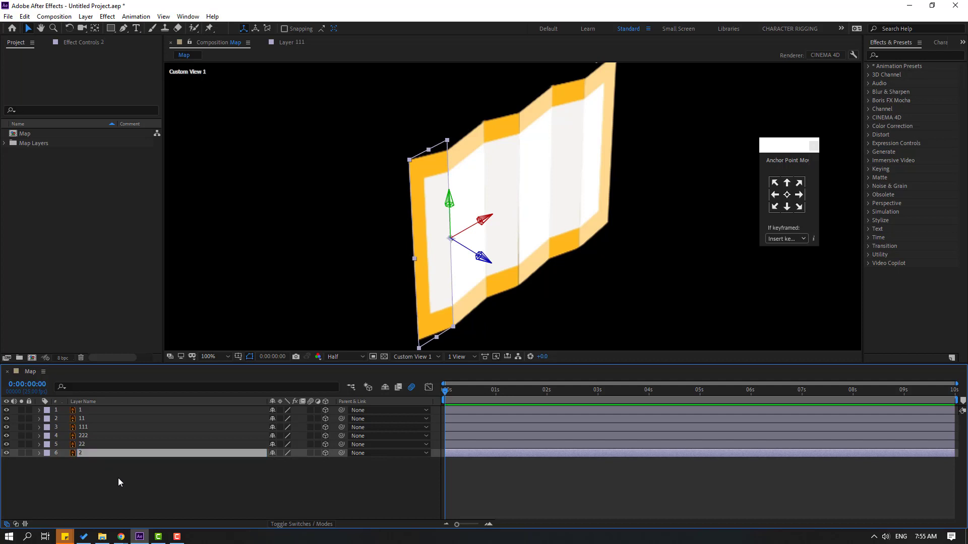
left_click(118, 479)
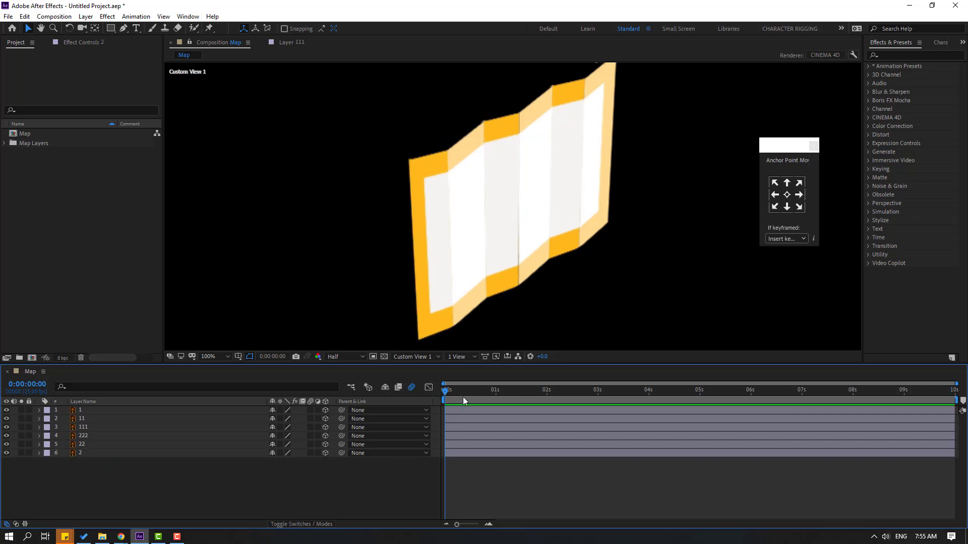
Add Y Rotation keyframes to layers 111 and 222 and shift them later in time
left_click_drag(463, 397, 471, 391)
left_click(83, 436)
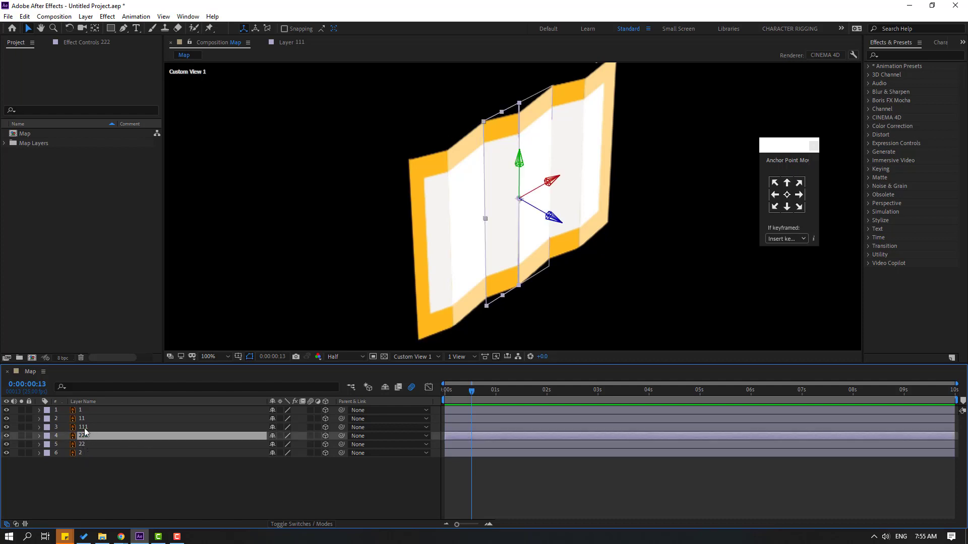
left_click(84, 428, "shift")
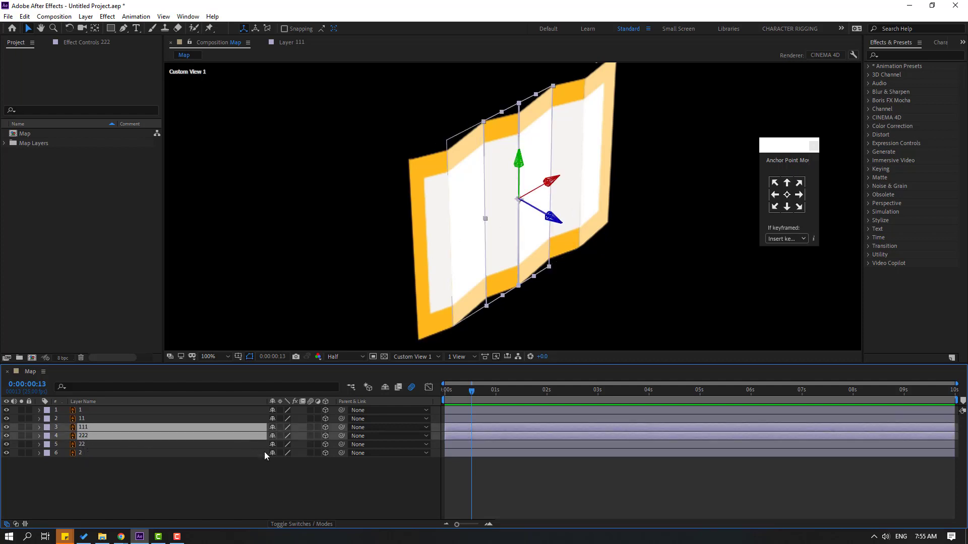
key("r")
left_click(64, 454)
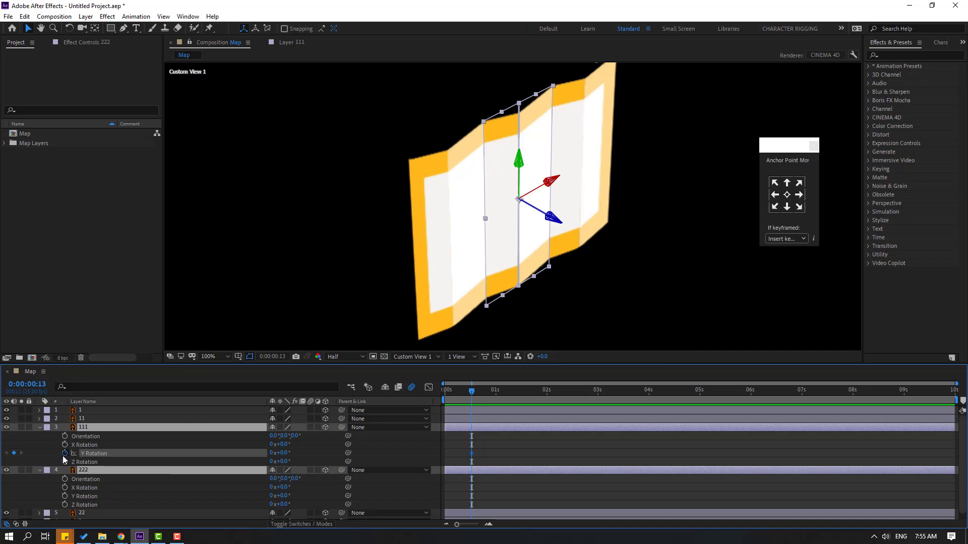
left_click_drag(470, 452, 490, 455)
At frame 11, set Y Rotation to -90° on 111 and 90° on 222, then preview
left_click_drag(469, 394, 467, 391)
left_click(315, 456)
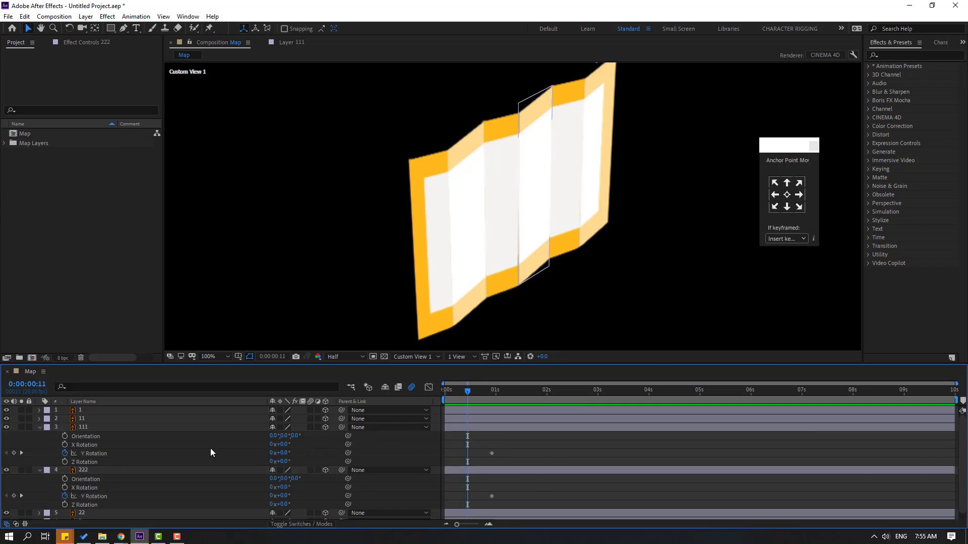
left_click(283, 455)
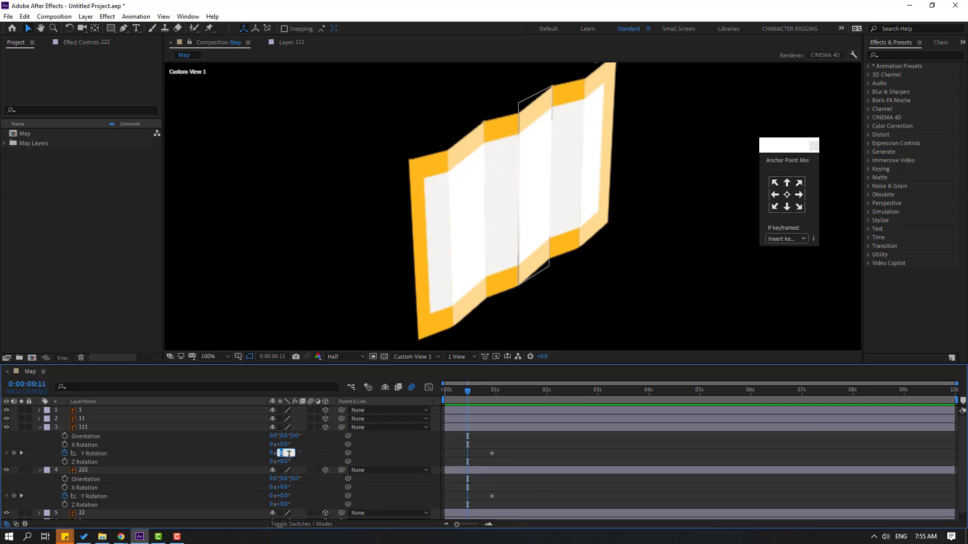
type("-90")
key("Return")
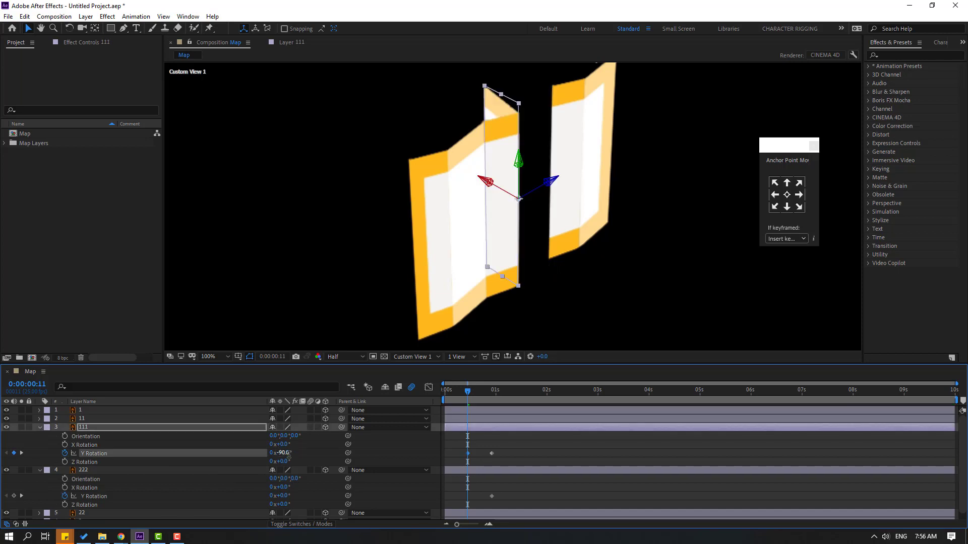
mouse_move(469, 393)
left_mouse_down()
mouse_move(493, 392)
mouse_move(469, 393)
left_mouse_up()
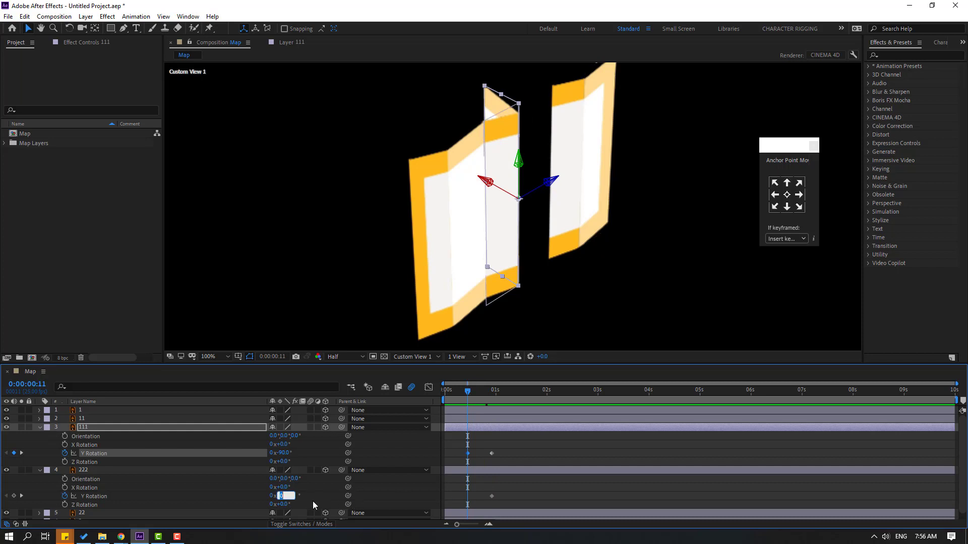
type("90")
key("Return")
left_click_drag(473, 396, 516, 396)
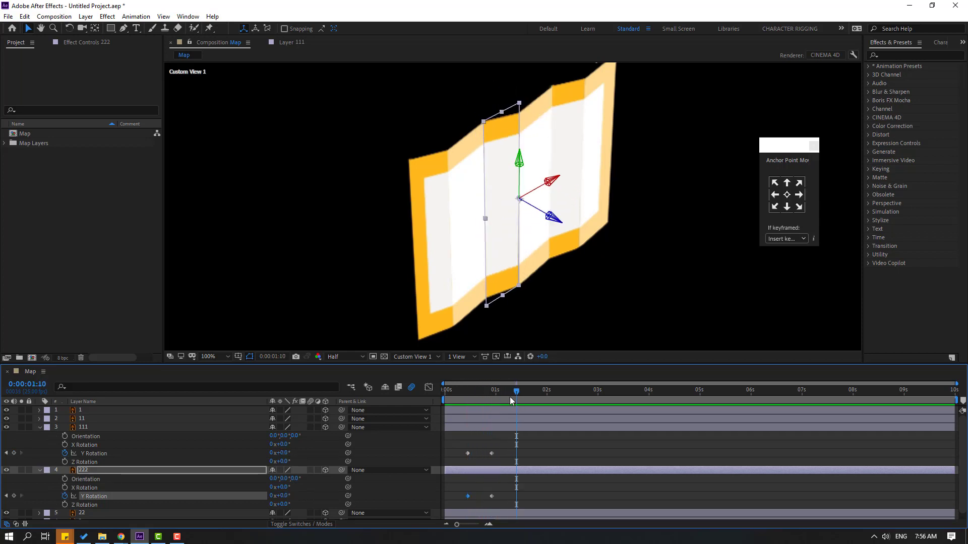
Collapse layers 111 and 222 to show only their animated Y Rotation properties
left_click(39, 427)
left_click(39, 436)
left_click(75, 487)
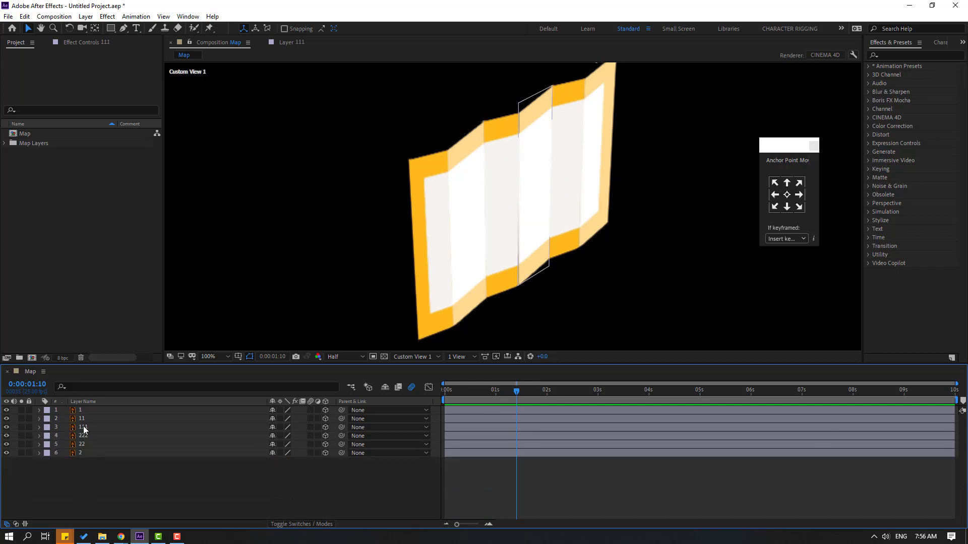
left_click(83, 427)
left_click(101, 436, "ctrl")
key("u")
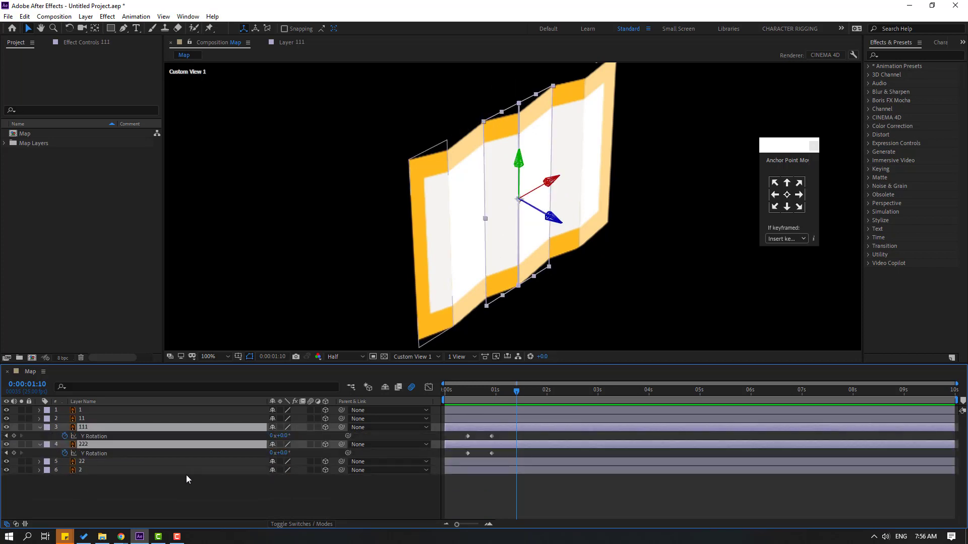
Add Y Rotation keyframes to layers 11 and 22 at 1:13, then return to 1:01
left_click(82, 419)
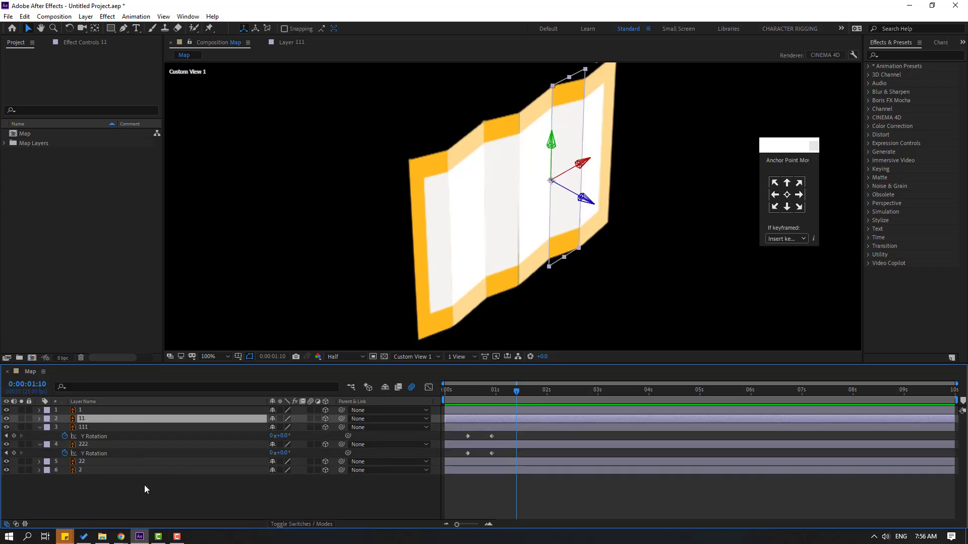
left_click(80, 462, "ctrl")
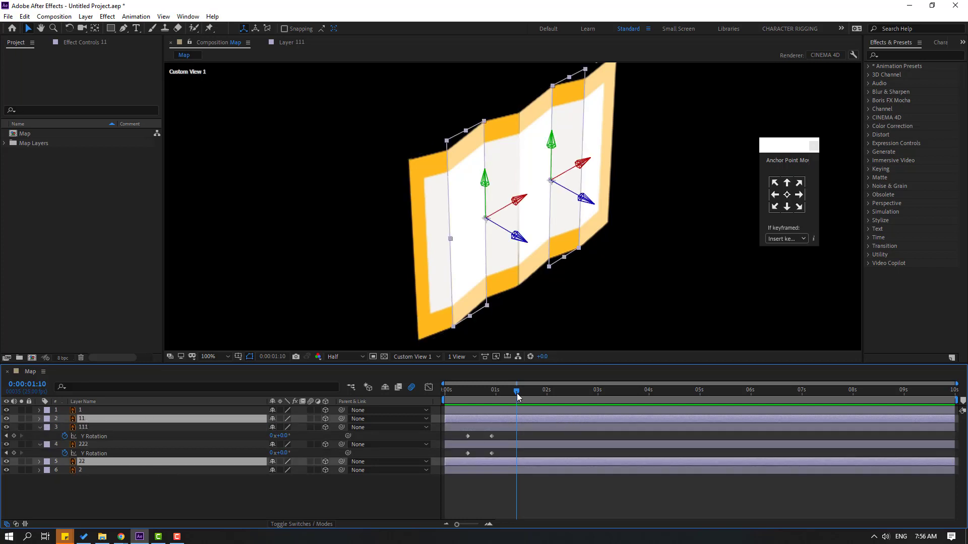
left_click_drag(516, 392, 523, 394)
key("r")
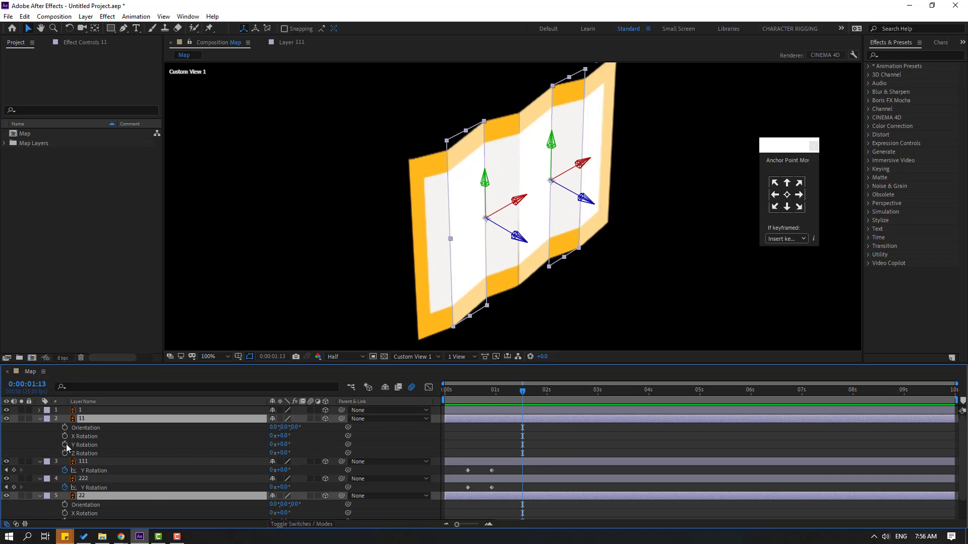
key("r")
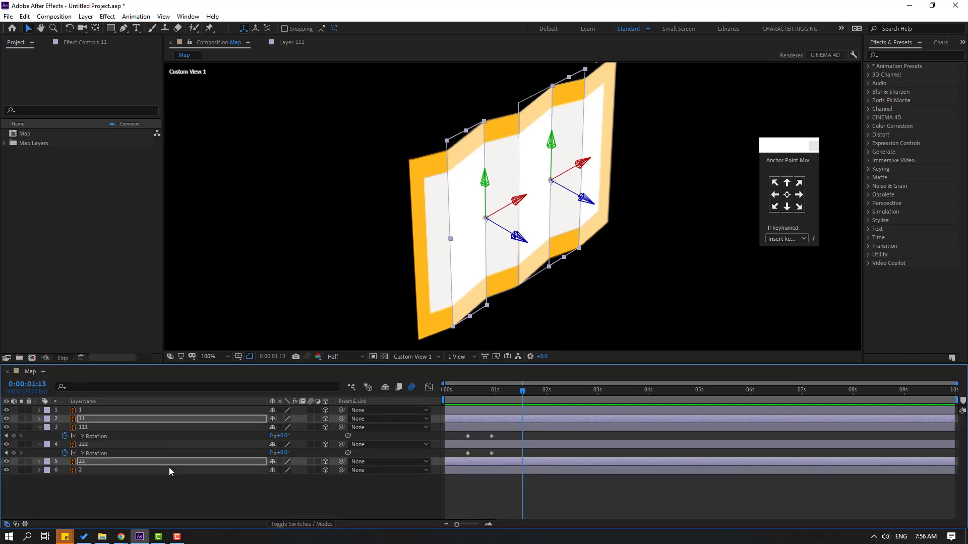
key("alt+shift+r")
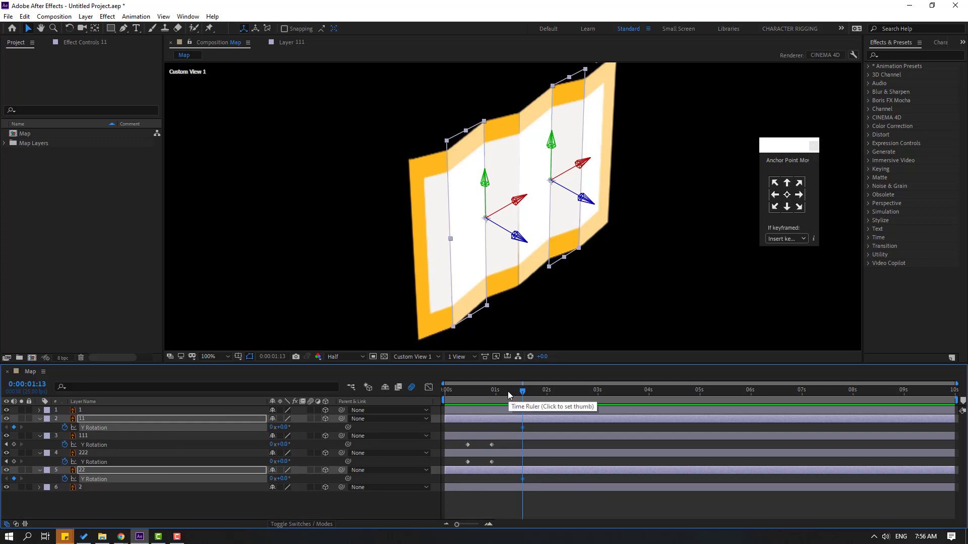
left_click_drag(507, 391, 497, 391)
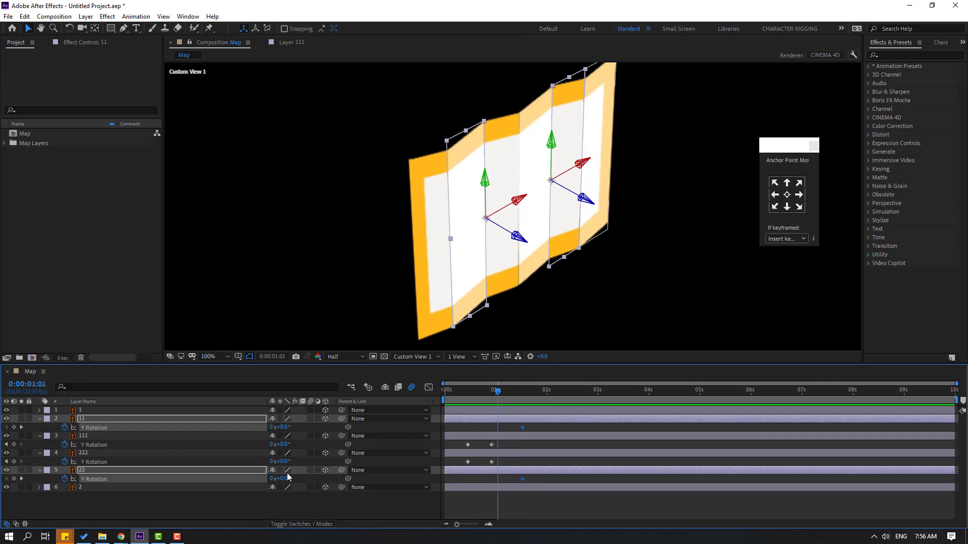
At 1:01, scrub layer 11 to 180° and layer 22 to -178° Y Rotation, then preview
left_click(216, 510)
left_click_drag(280, 427, 374, 430)
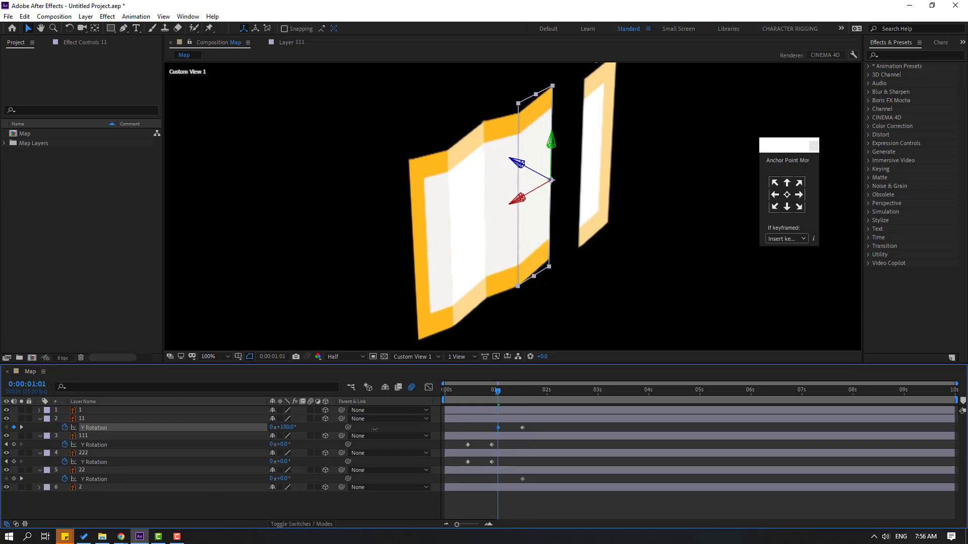
left_click(96, 468)
left_click_drag(288, 482, 209, 491)
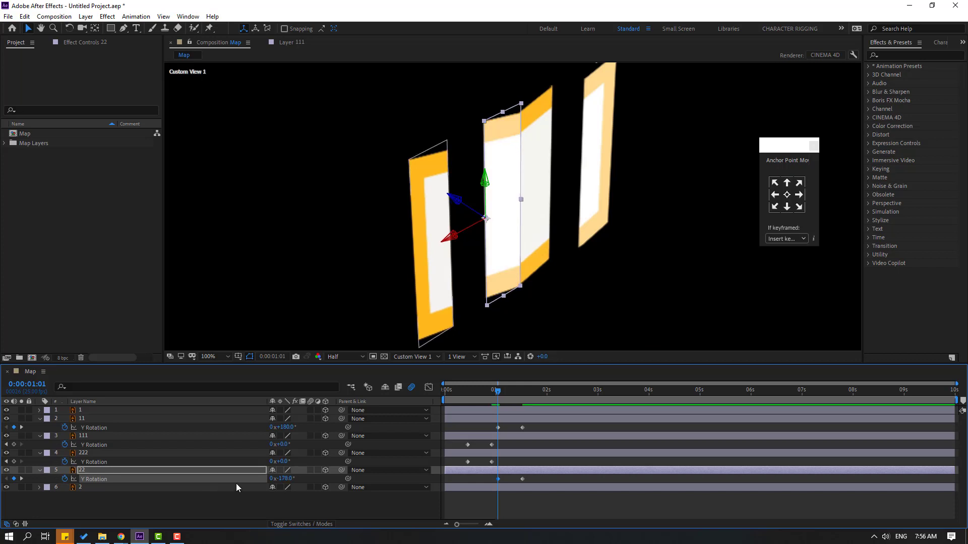
left_click_drag(501, 392, 539, 394)
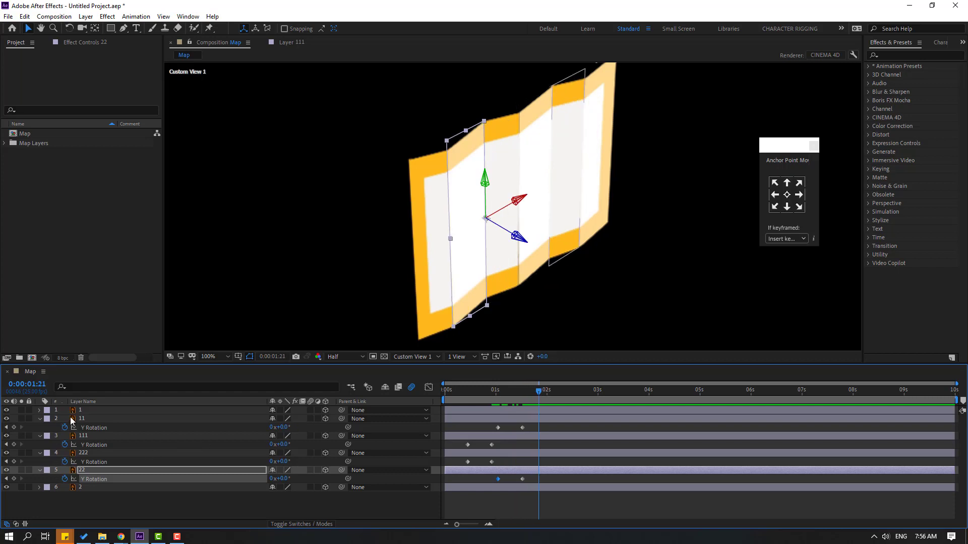
Add Y Rotation keyframes to layers 1 and 2 and shift them later in time
left_click(85, 412)
left_click(82, 489, "ctrl")
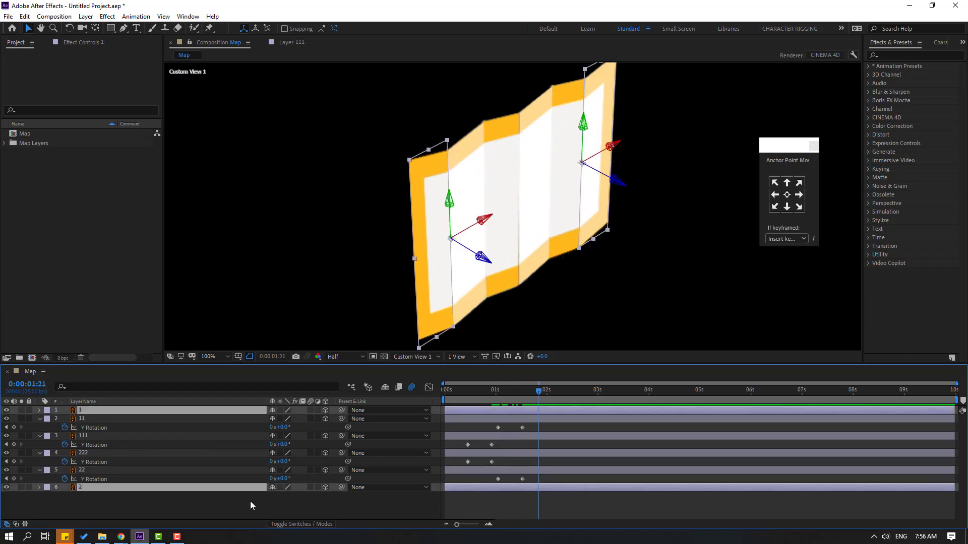
key("r")
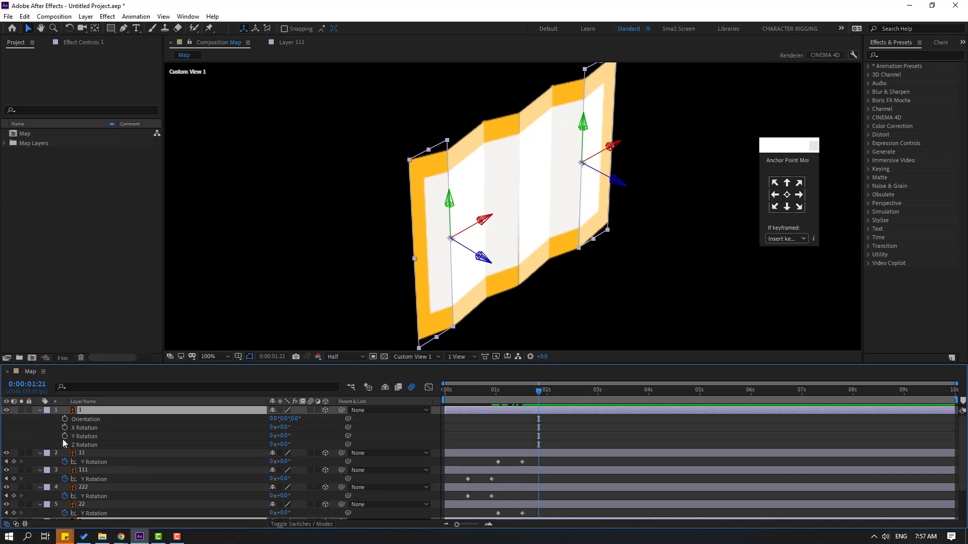
left_click(65, 436)
key("r")
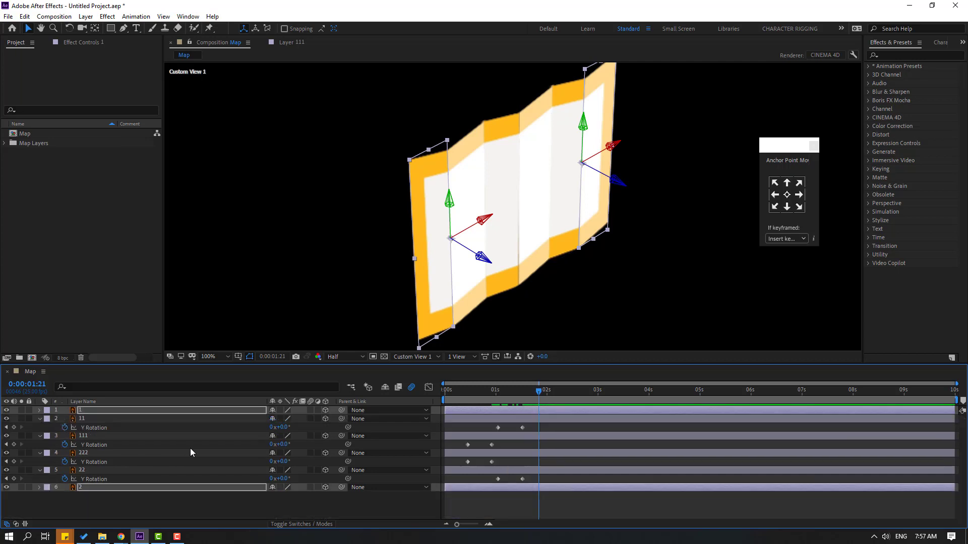
key("u")
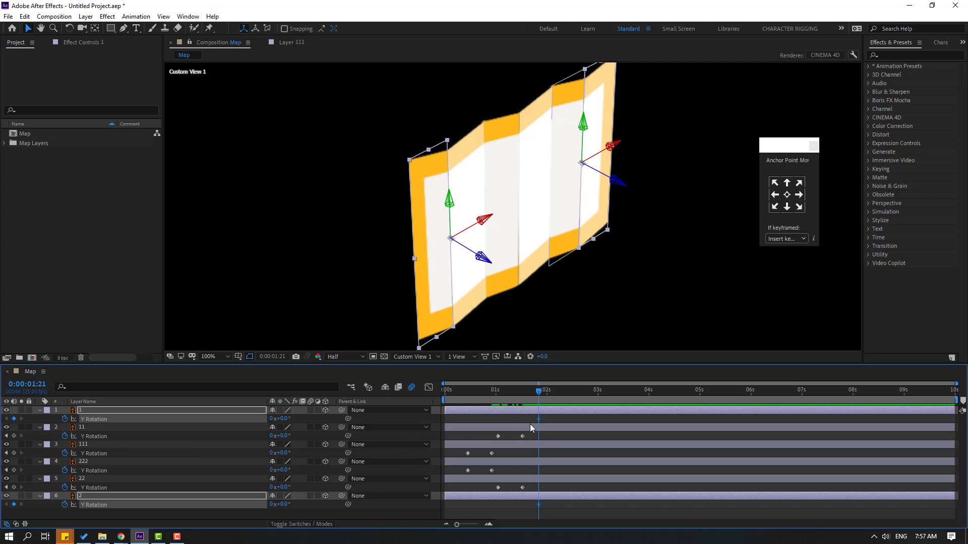
left_click_drag(539, 418, 567, 426)
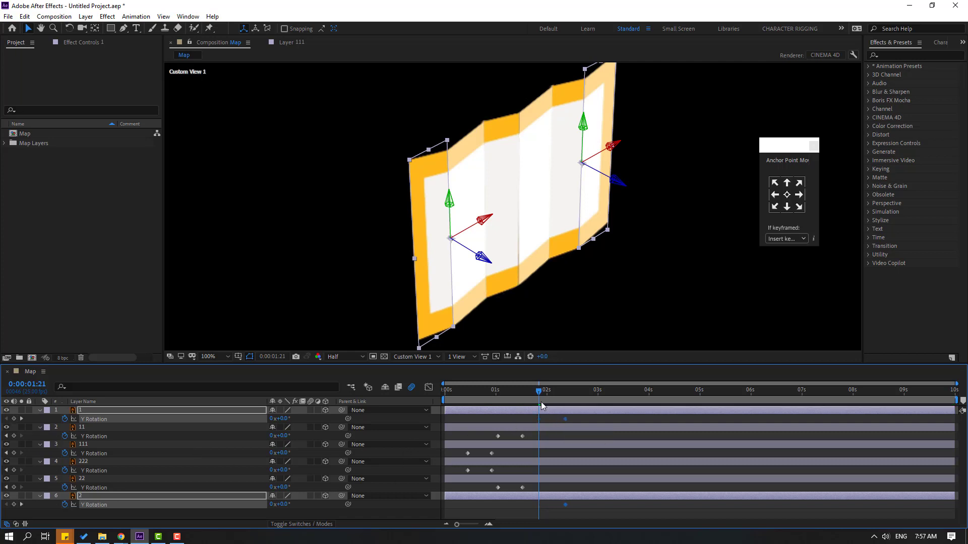
A few frames earlier, set layer 2's Y Rotation to -179° and layer 1's to 180°
key("Page_Up")
key("Page_Up")
key("Page_Up")
key("Page_Up")
left_click(281, 517)
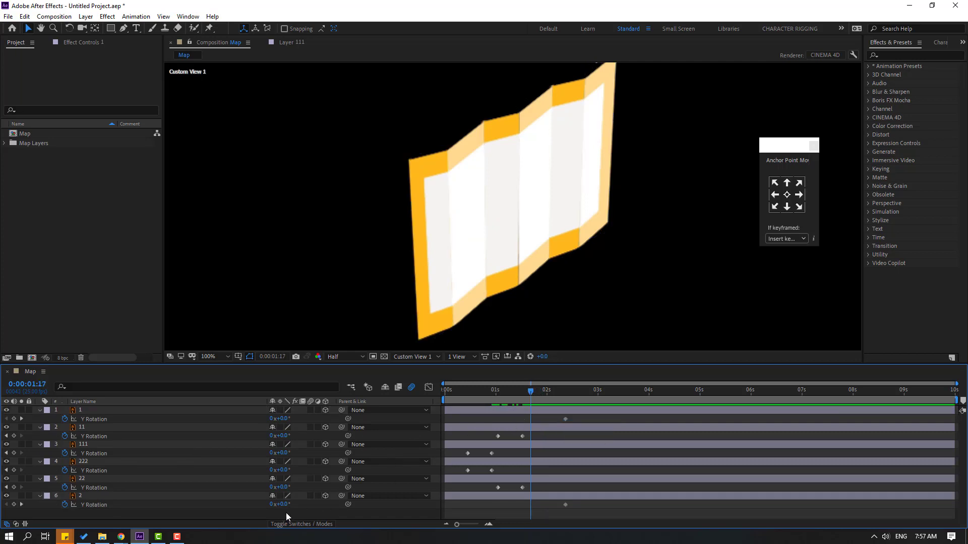
left_click_drag(284, 504, 218, 524)
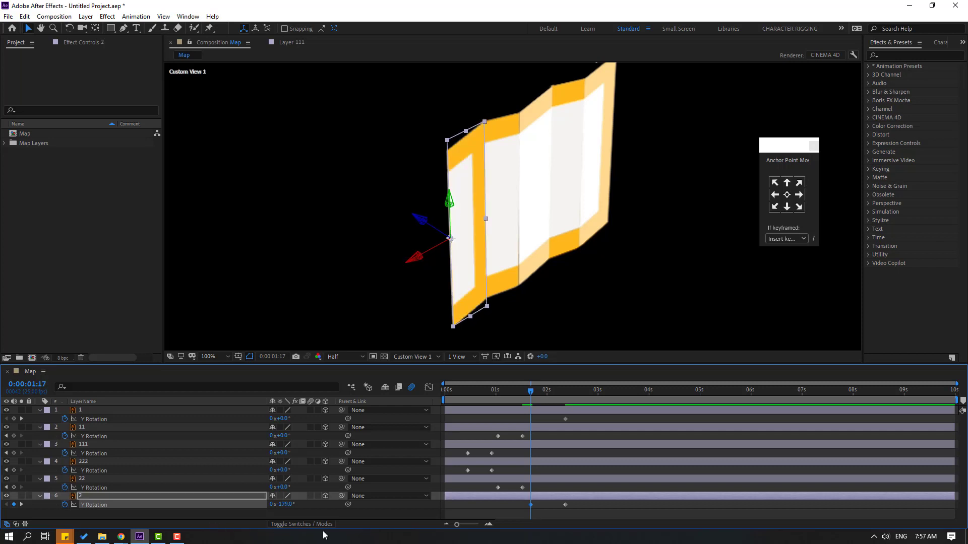
left_click(548, 409)
left_click_drag(290, 418, 376, 419)
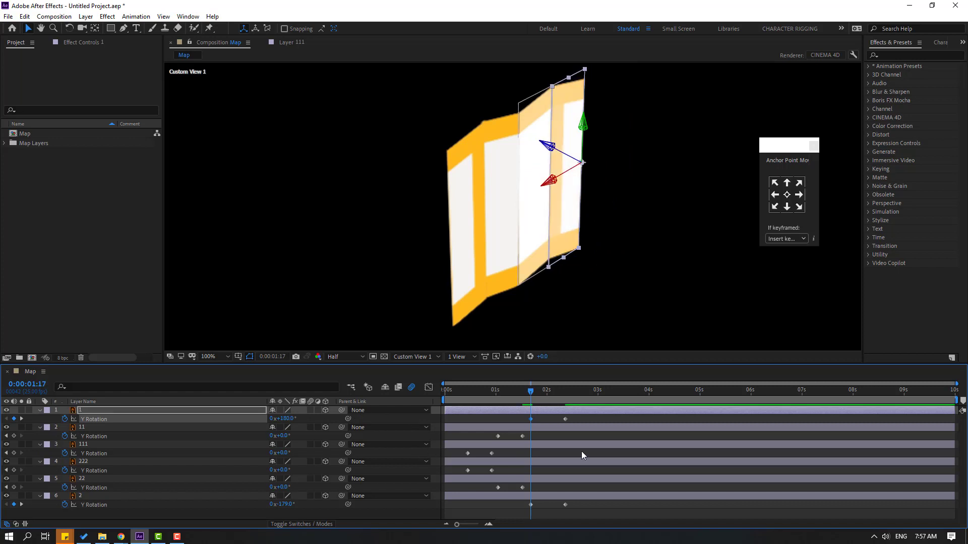
Apply Easy Ease to the marquee-selected rotation keyframes of the panels
left_click_drag(585, 419, 451, 513)
right_click(503, 469)
mouse_move(503, 469)
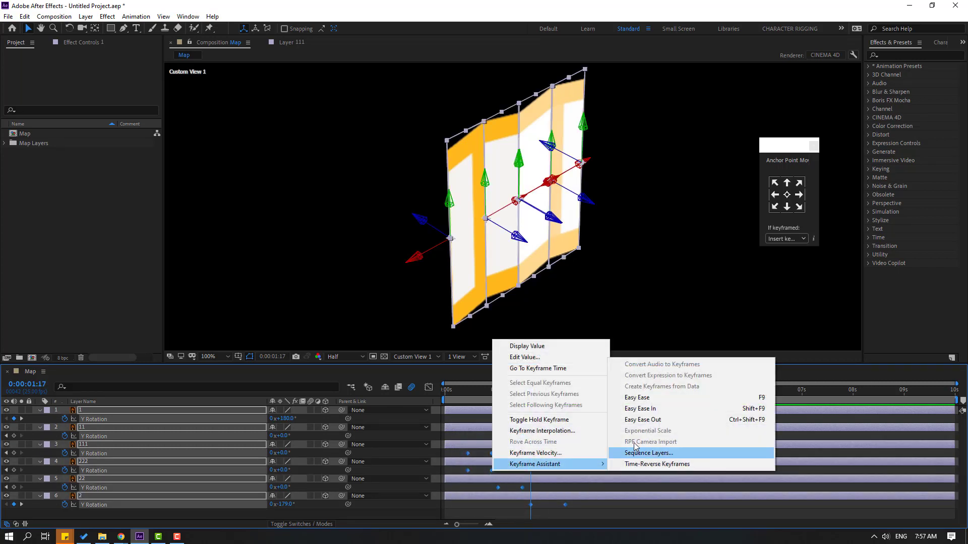
left_click(633, 397)
left_click(560, 393)
left_click(582, 395)
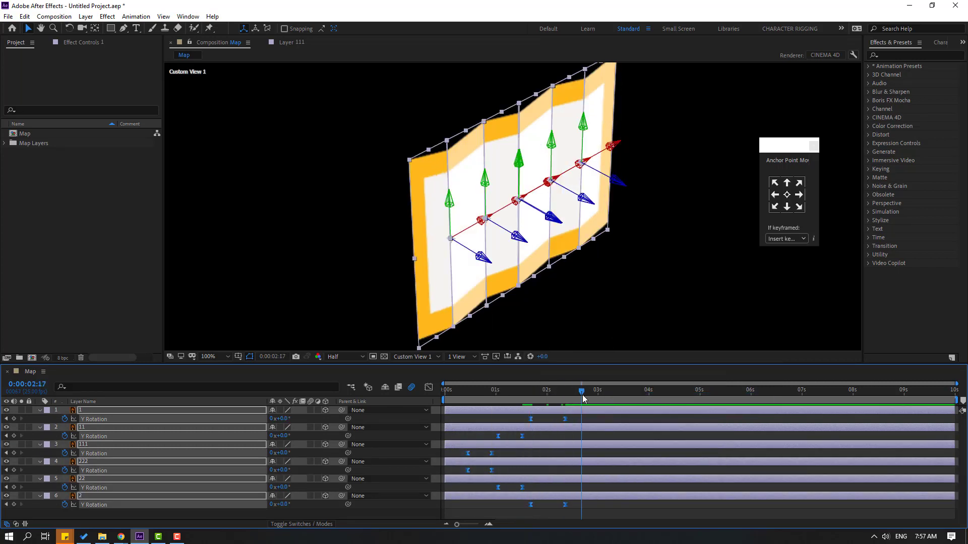
left_click(593, 416)
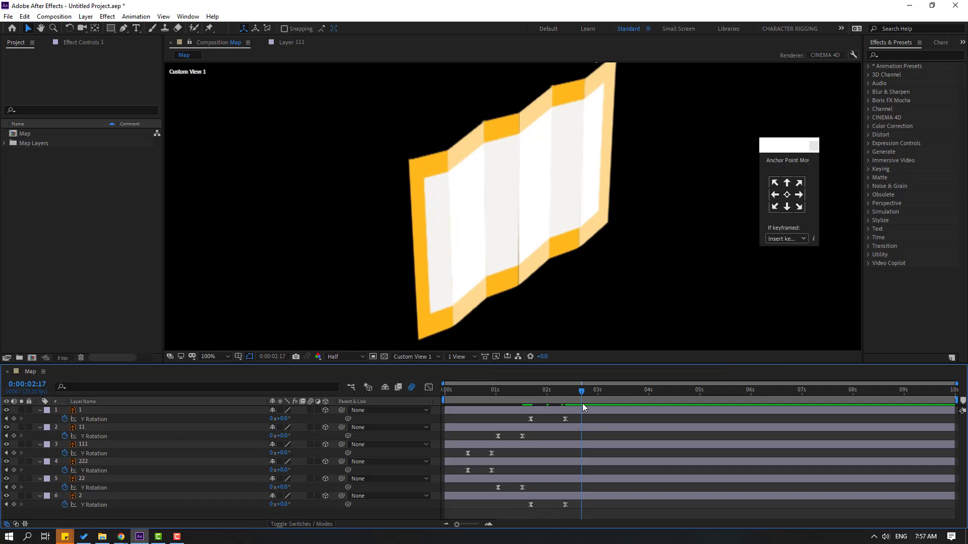
left_click(80, 409)
Parent 1 to 11, 11 to 111, 2 to 22 and 22 to 222, then scrub back to check
left_click_drag(341, 410, 96, 425)
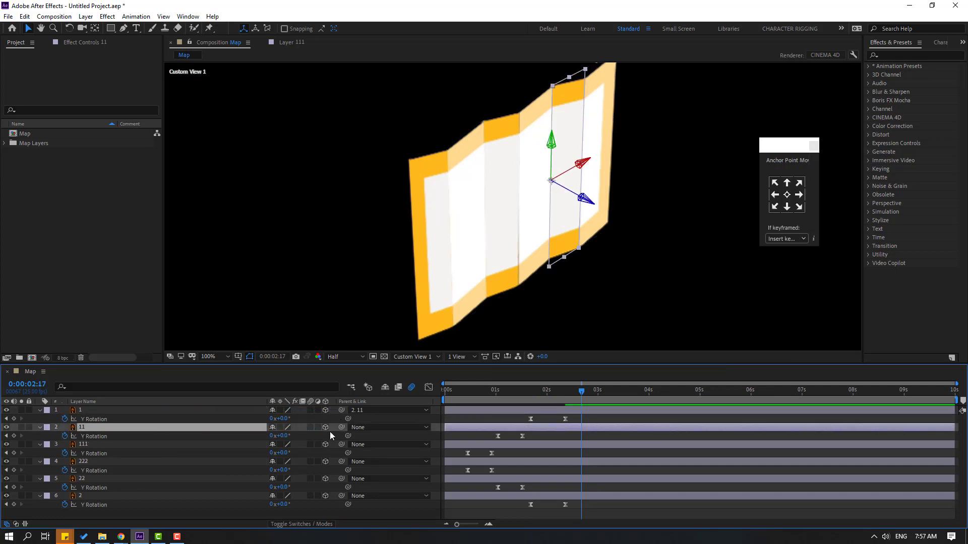
left_click_drag(341, 427, 88, 446)
left_click(87, 495)
left_click_drag(340, 495, 120, 488)
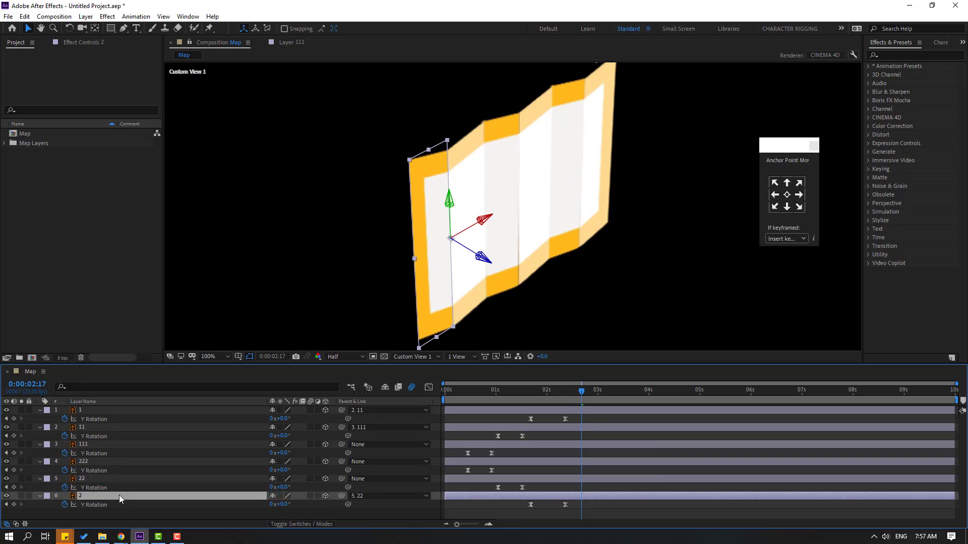
left_click(89, 479)
left_click_drag(342, 479, 78, 463)
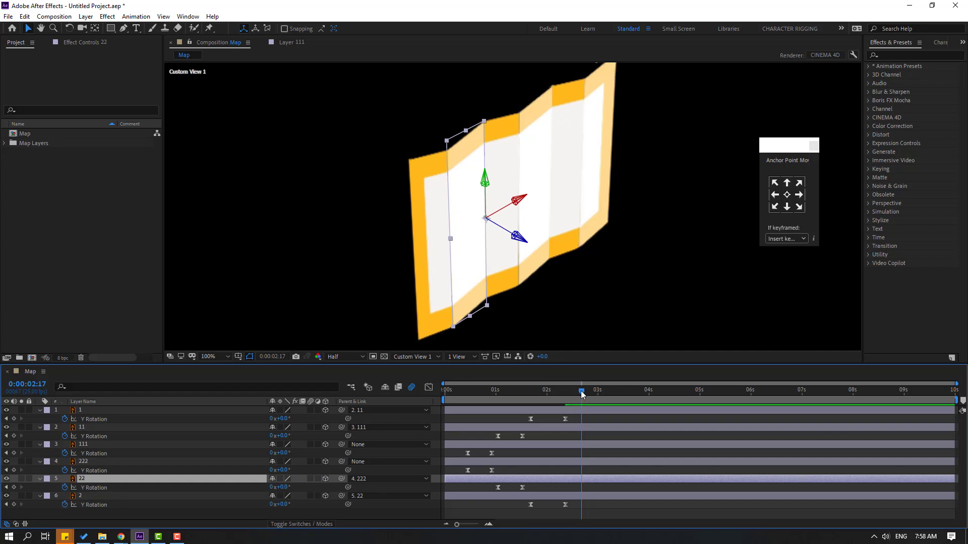
left_click_drag(582, 393, 465, 415)
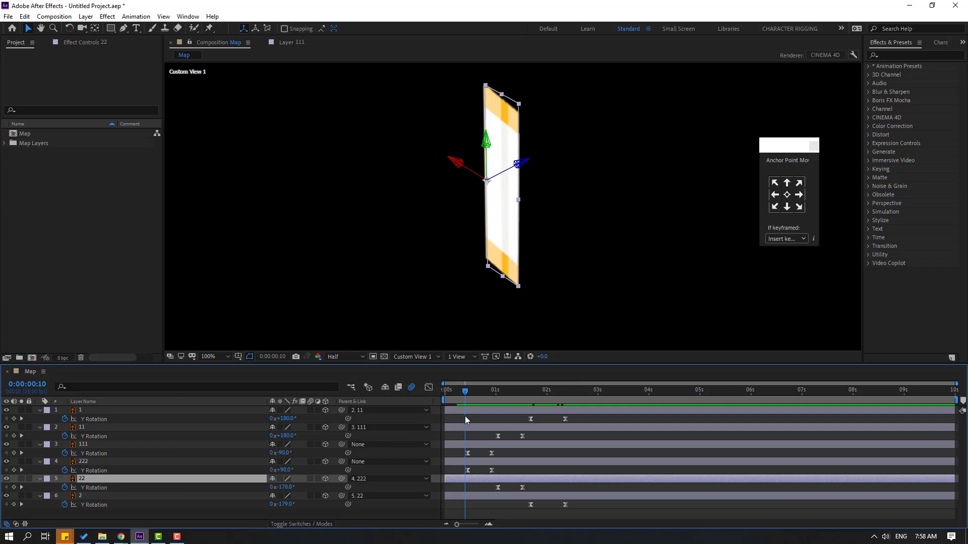
Add Scale keyframes to layers 111 and 222 at frame 10
left_click(86, 445)
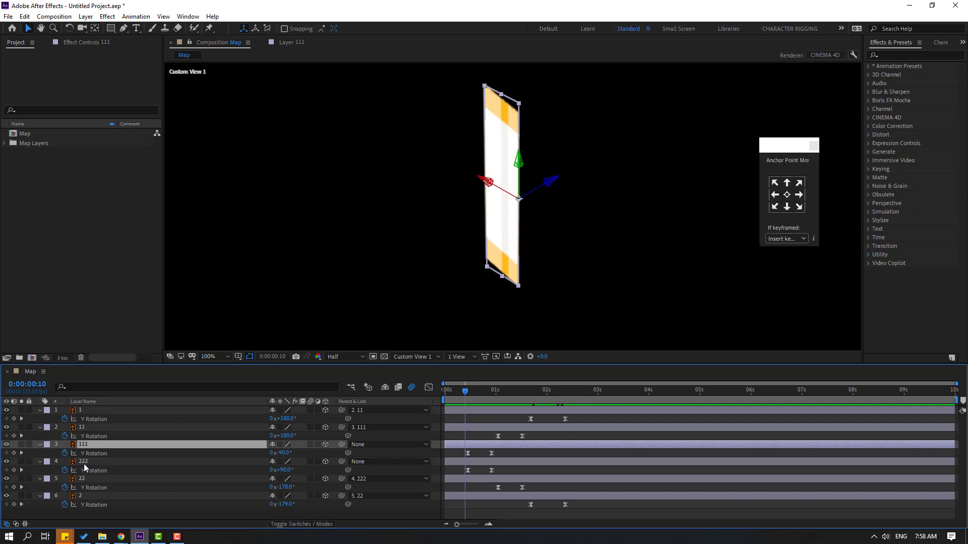
left_click(83, 463, "shift")
key("s")
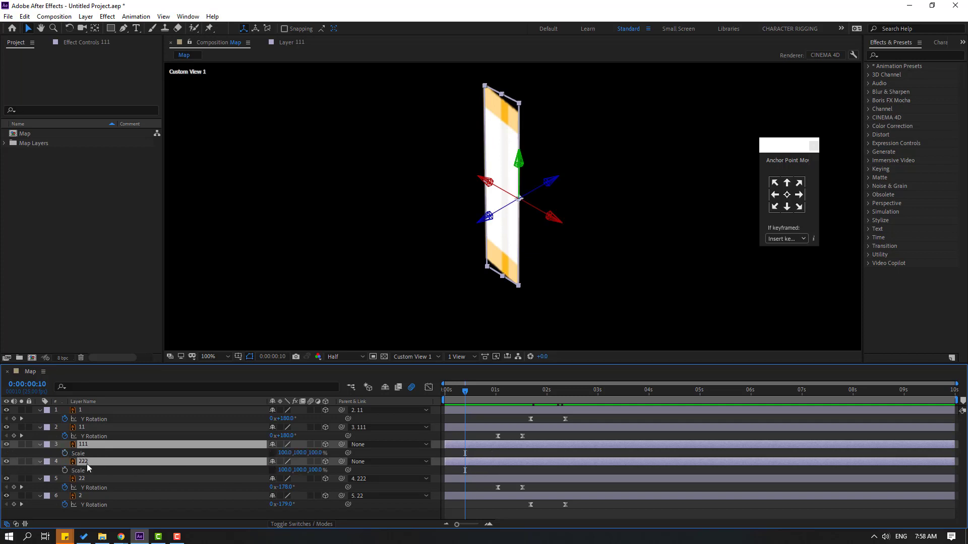
left_click(65, 453)
left_click_drag(465, 393, 445, 395)
At 0:00, set the vertical Scale of layers 111 and 222 to 0%
left_click(323, 514)
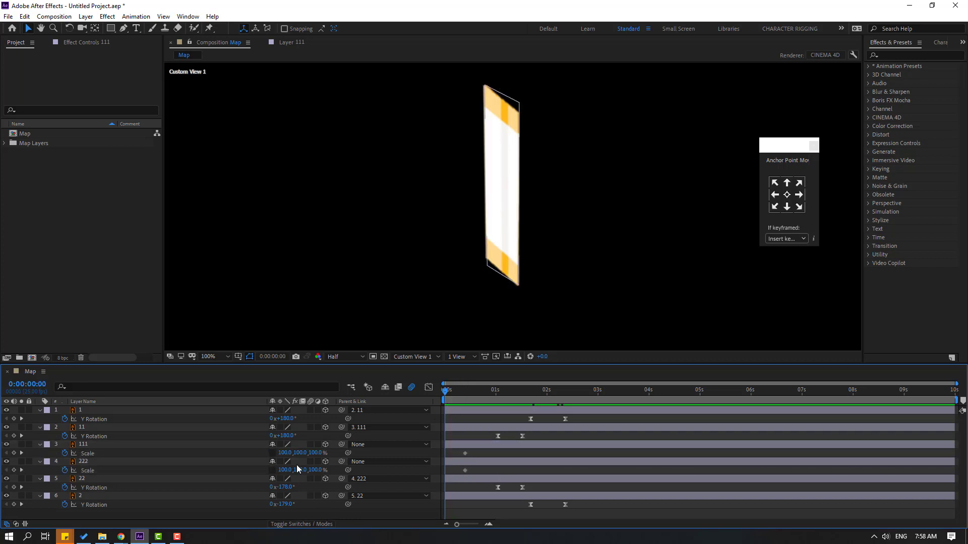
left_click(299, 452)
type("0")
key("Return")
left_click(301, 470)
type("0.0,")
key("Return")
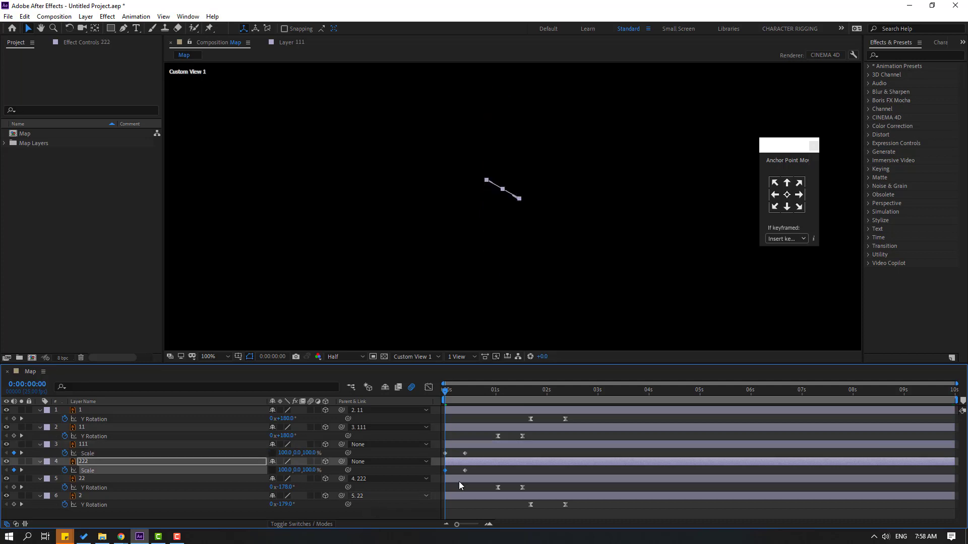
left_click_drag(454, 392, 458, 412)
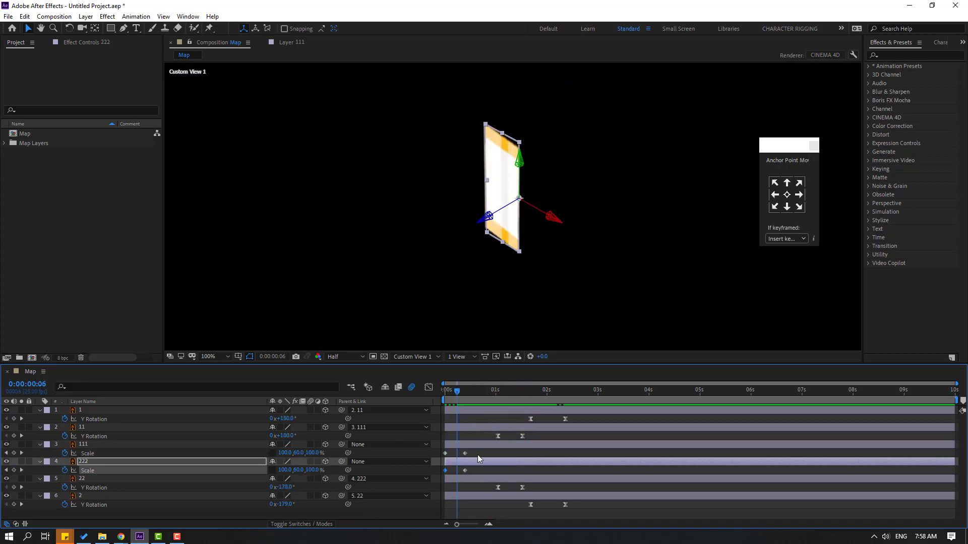
Apply Easy Ease to the Scale keyframes of both panels and preview the unfold
left_click_drag(477, 455, 464, 473)
right_click(465, 471)
mouse_move(509, 463)
left_click(611, 398)
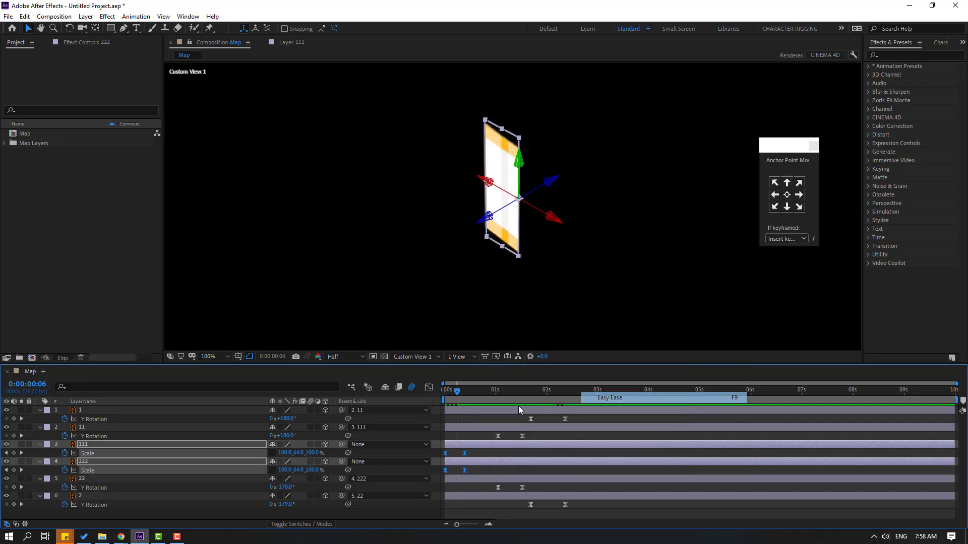
left_click_drag(461, 391, 624, 394)
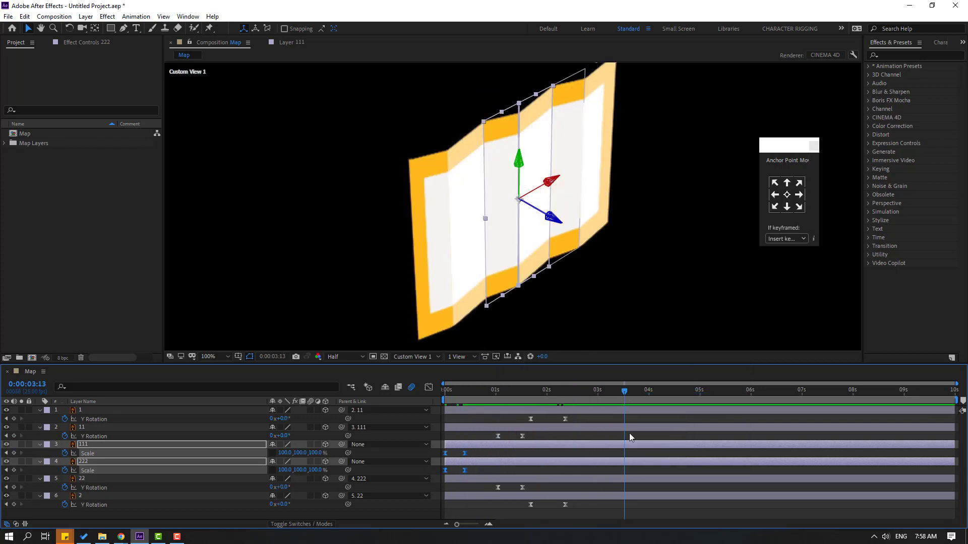
Deselect the panels and keyframes and render the preview at Full quality
left_click(610, 437)
left_click(349, 357)
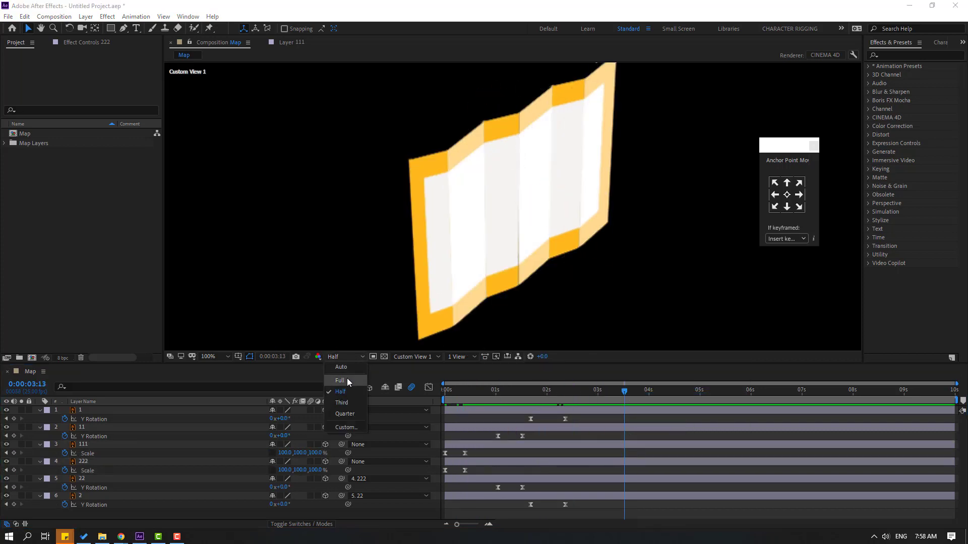
left_click(347, 379)
scroll(564, 267, "up", 4)
scroll(580, 287, "down", 3)
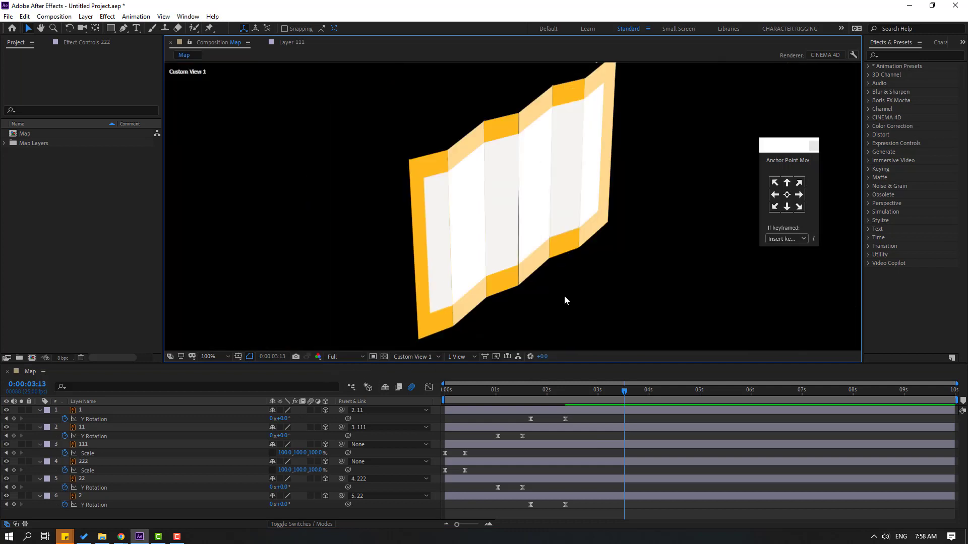
scroll(509, 224, "up", 2)
Select panel 222 to start renaming it, then deselect it and rewind to watch the map fold
left_click(510, 318)
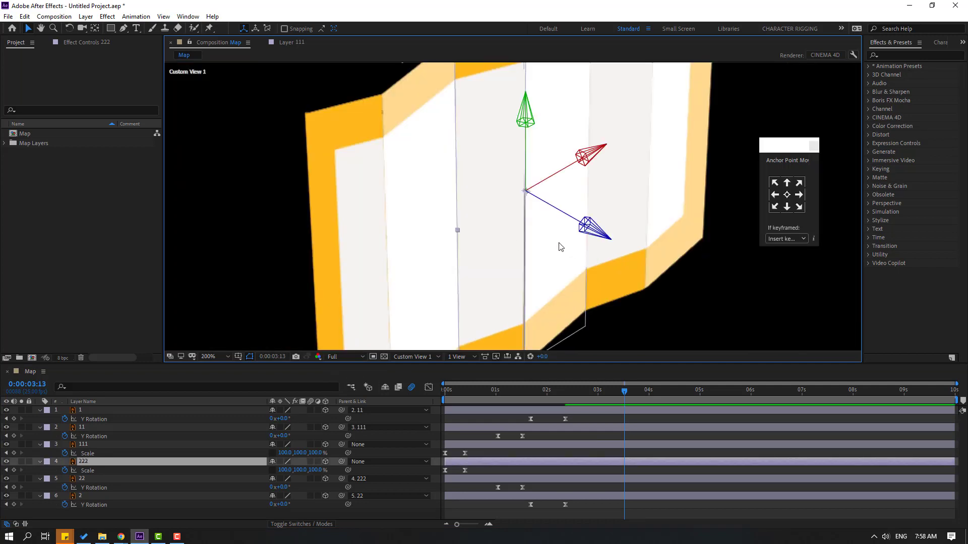
scroll(558, 244, "up", 2)
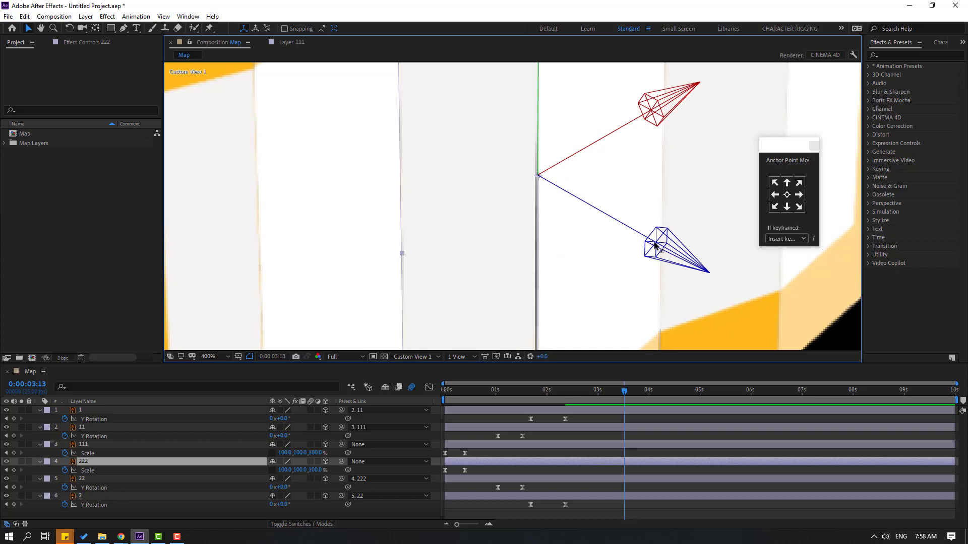
key("Return")
scroll(628, 248, "down", 2)
scroll(628, 248, "down", 2)
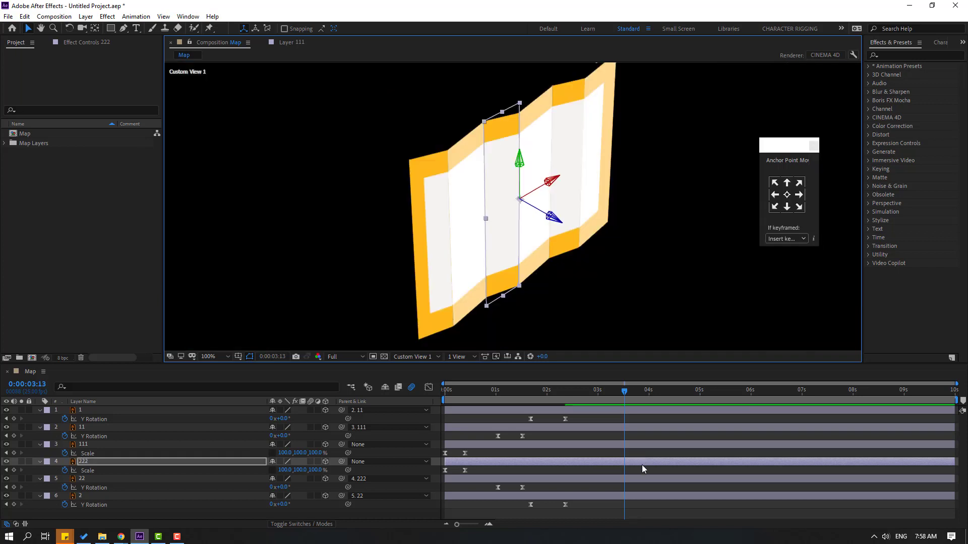
left_click(630, 514)
left_click_drag(619, 391, 496, 395)
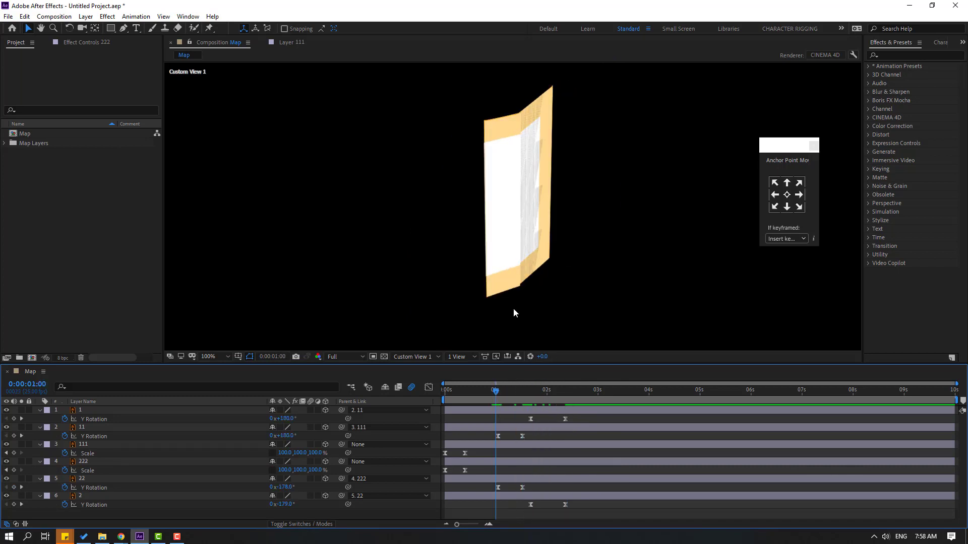
Zoom to 200–400% and toggle layer 1's visibility to check the overlap, then return to 100% and scrub
key("period")
left_click(559, 176)
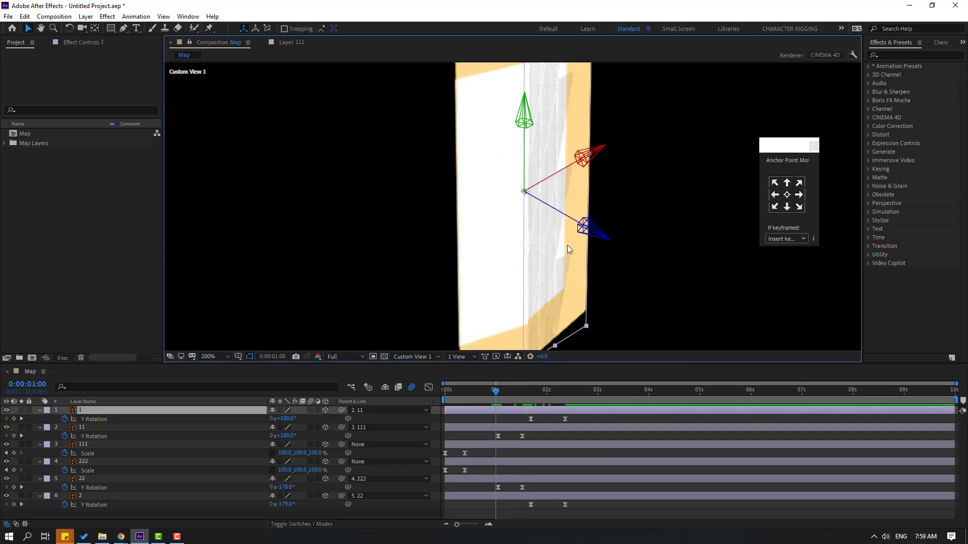
left_click(6, 411)
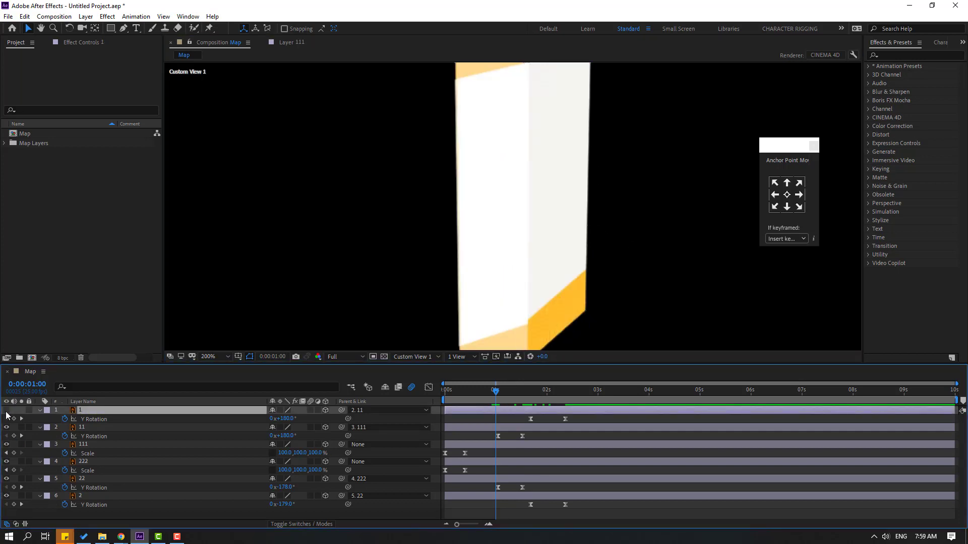
left_click(7, 413)
key("period")
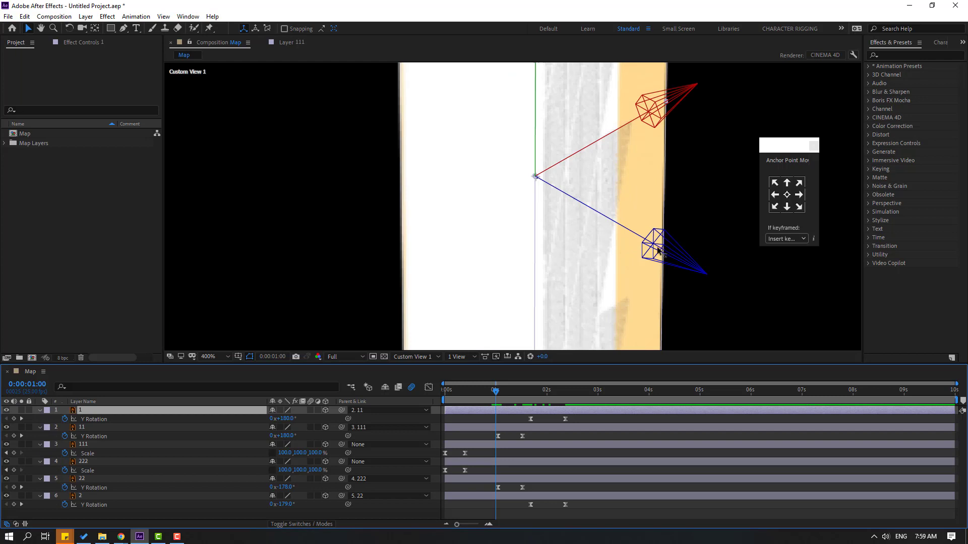
key("comma")
key("comma")
key("comma")
key("comma")
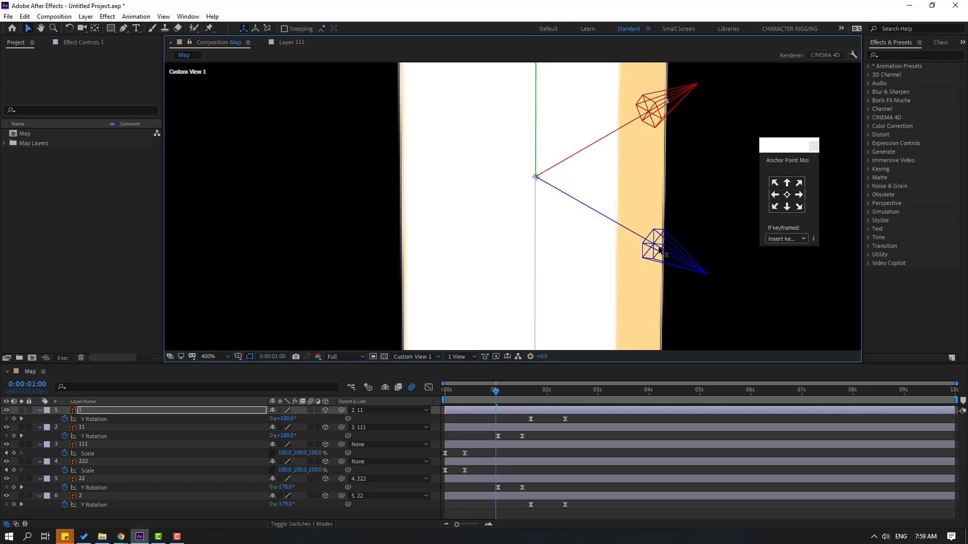
left_click(597, 511)
left_click_drag(496, 391, 594, 394)
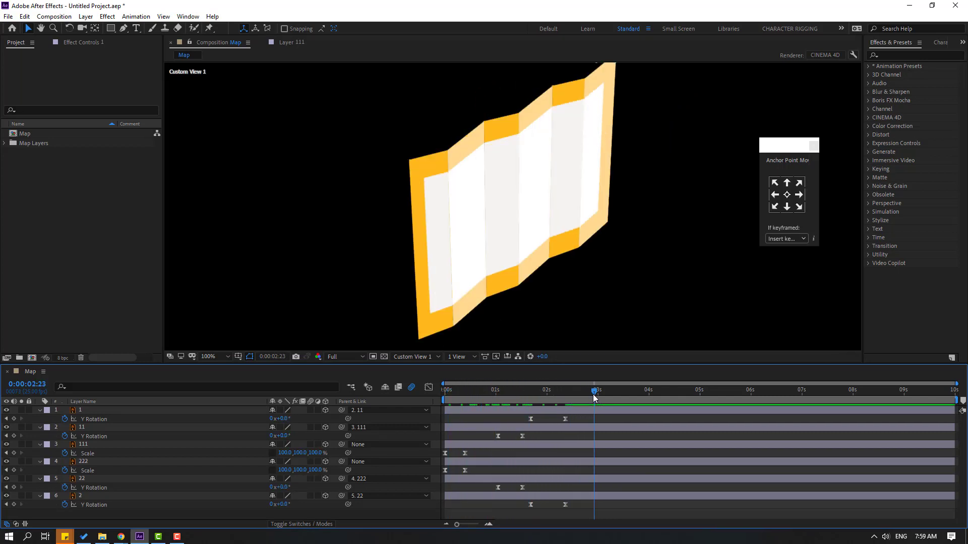
Set the preview resolution to Half and end the work area at 0:00:03:01
left_click(344, 357)
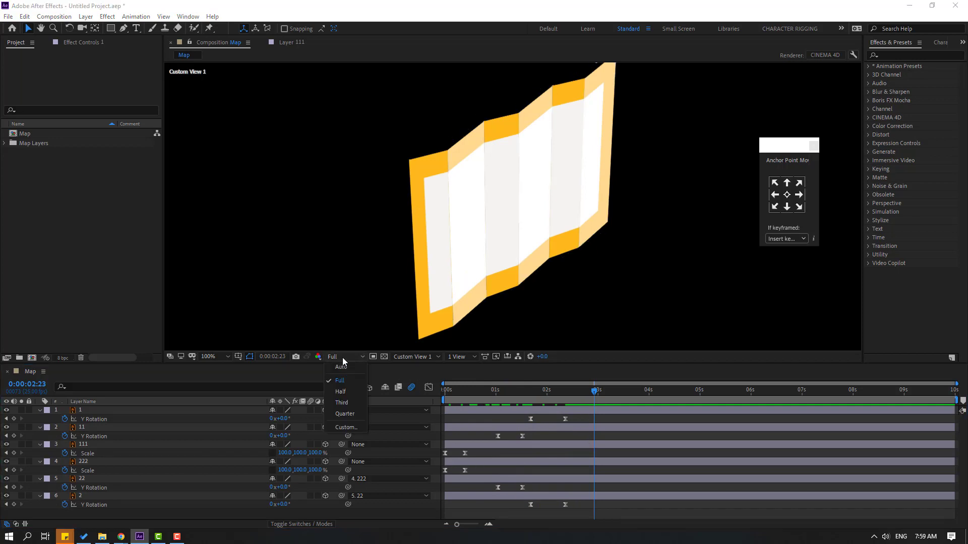
left_click(341, 392)
left_click_drag(598, 395, 600, 394)
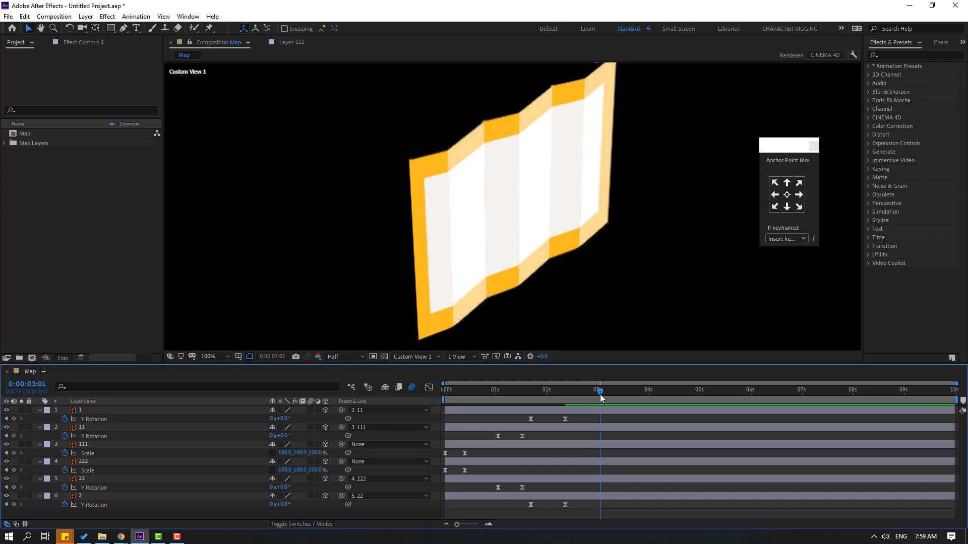
key("n")
Preview the unfolding, fit the whole composition in the viewer, and move the time near the start
key("space")
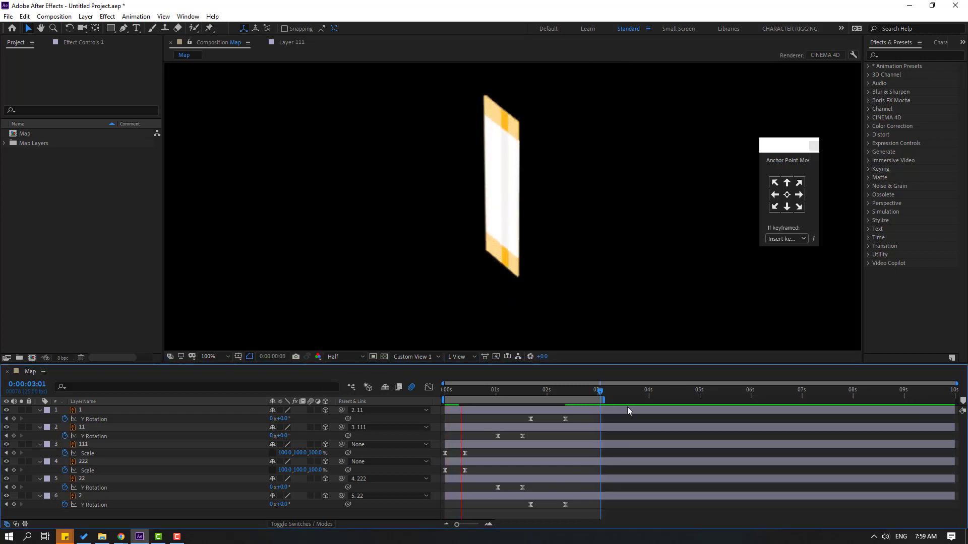
left_click(212, 357)
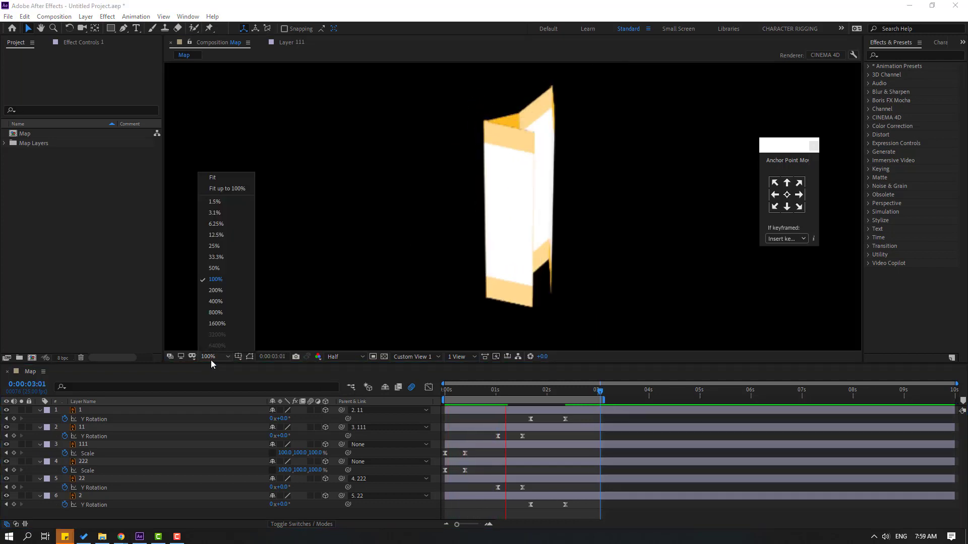
left_click(241, 190)
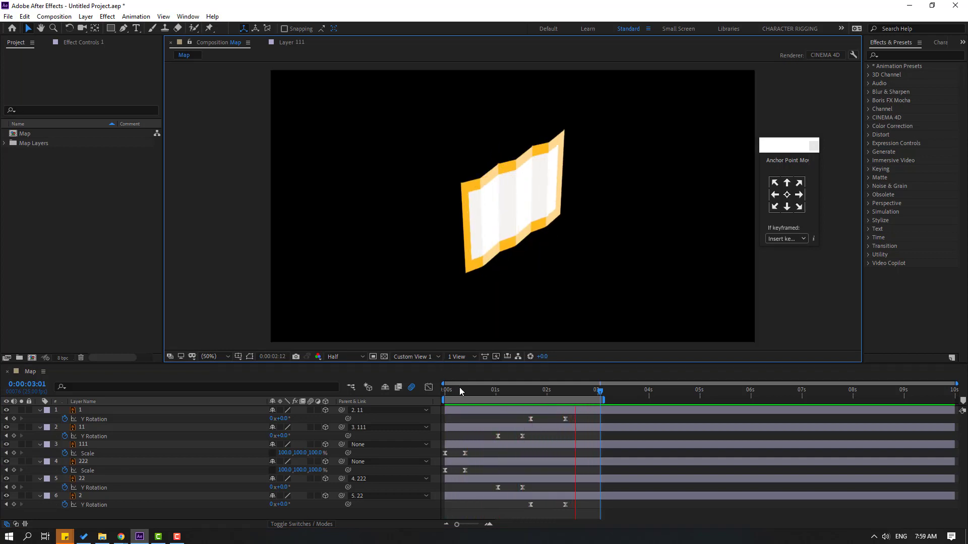
mouse_move(459, 388)
left_mouse_down()
mouse_move(449, 394)
mouse_move(487, 398)
mouse_move(460, 407)
left_mouse_up()
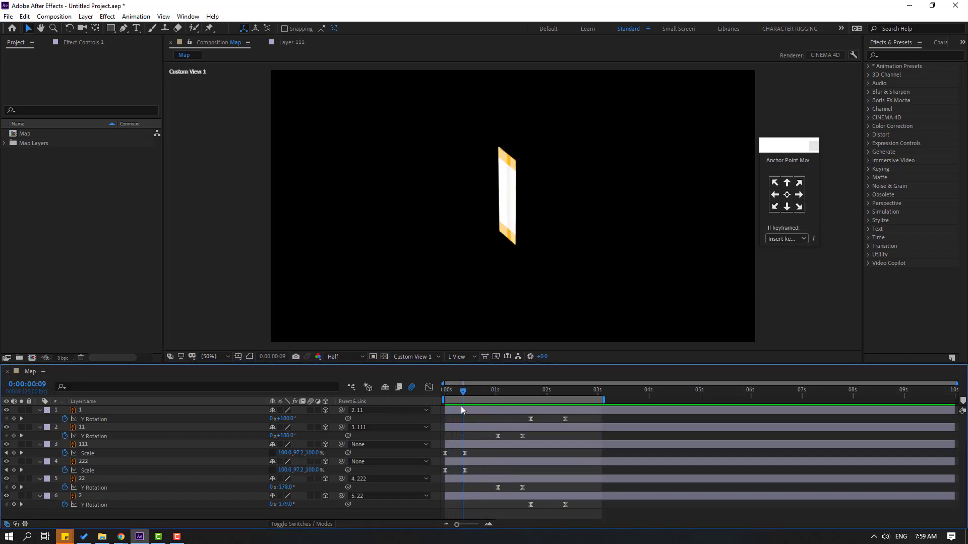
Reveal Y Rotation on layers 111 and 222 and shift layers 11 and 22's keyframes earlier to about 0:00:00:15
left_click(87, 445)
left_click(84, 462, "ctrl")
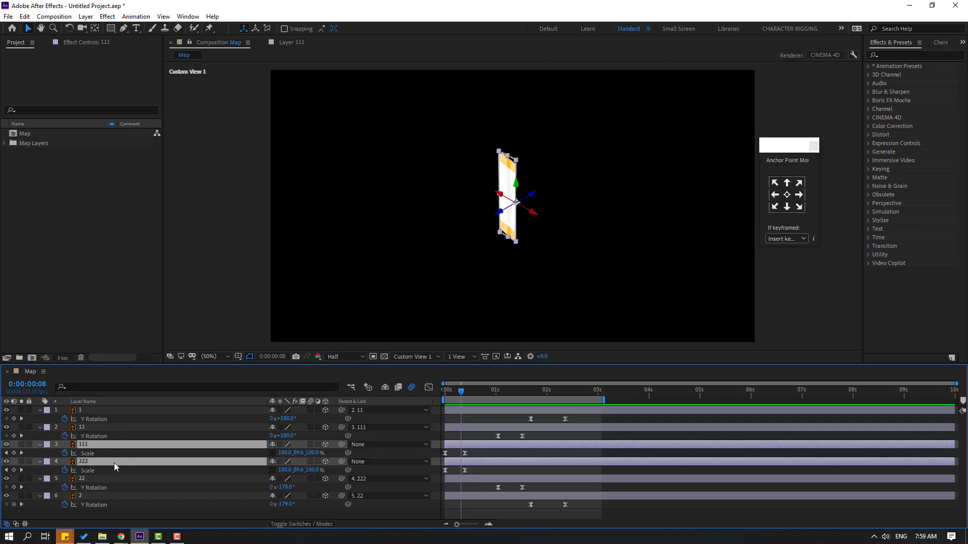
key("ctrl+v")
scroll(498, 485, "down", 1)
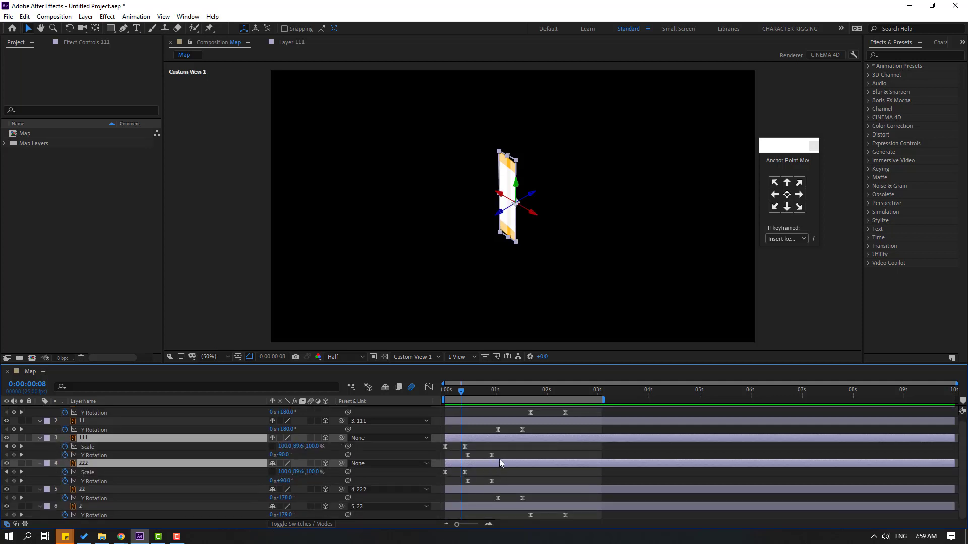
left_click_drag(531, 427, 497, 464)
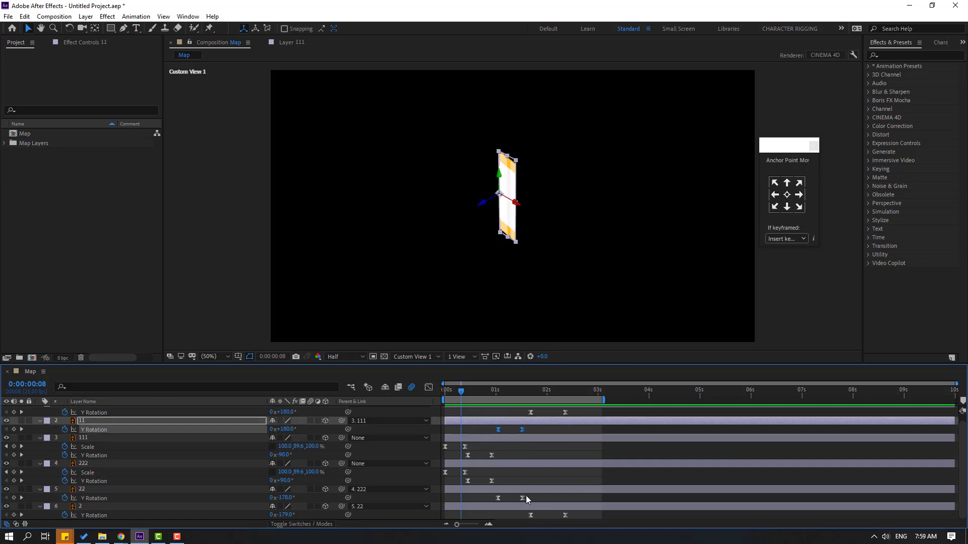
left_click_drag(536, 502, 498, 506)
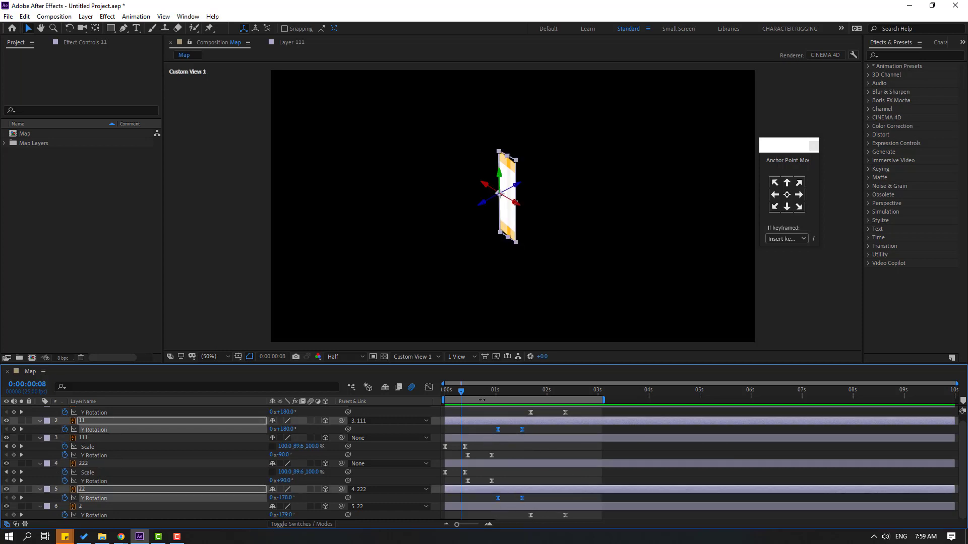
left_click_drag(461, 390, 490, 392)
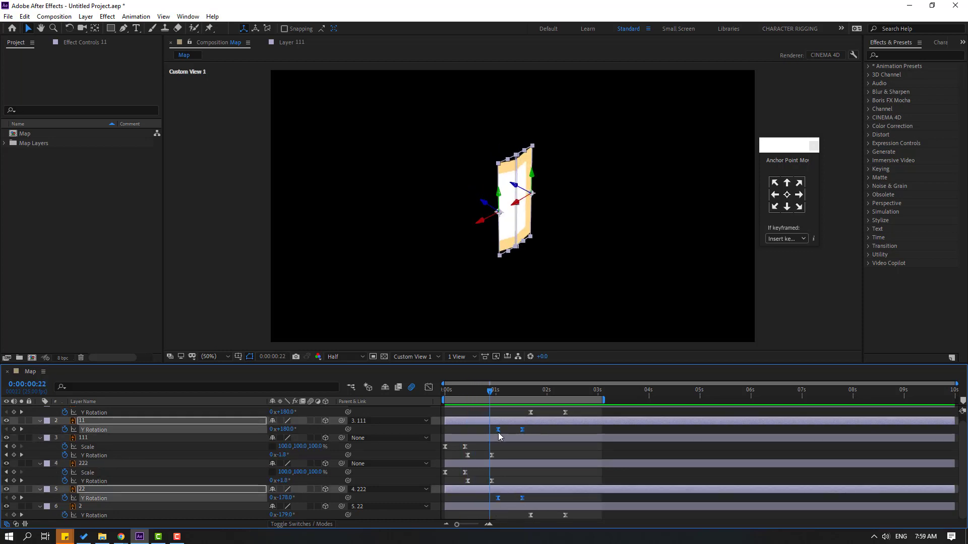
left_click_drag(498, 431, 483, 430)
left_click_drag(477, 389, 574, 409)
Move layers 1 and 6's Y Rotation keyframes earlier, preview the faster unfold, and collapse all layers
left_click_drag(576, 516, 534, 473)
left_click_drag(530, 413, 535, 391)
key("space")
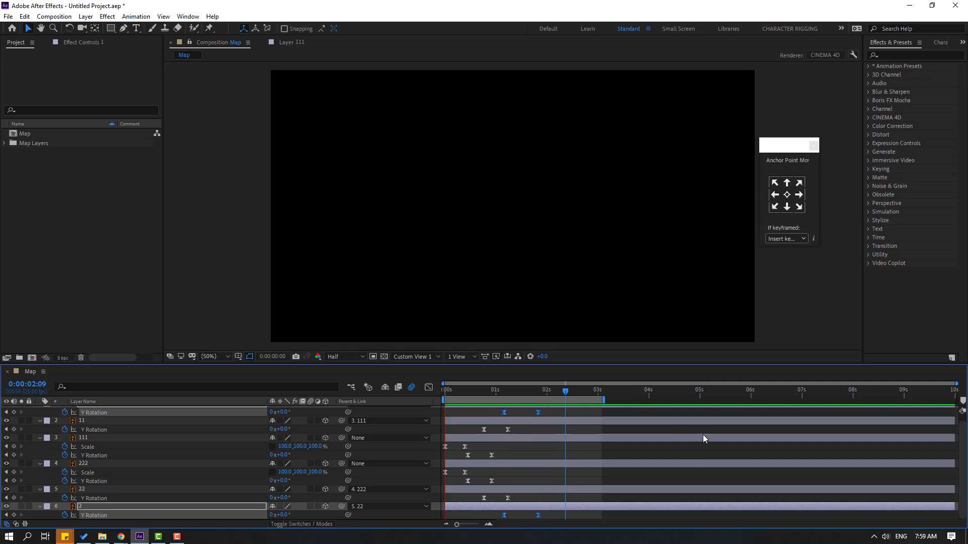
left_click(583, 455)
key("ctrl+a")
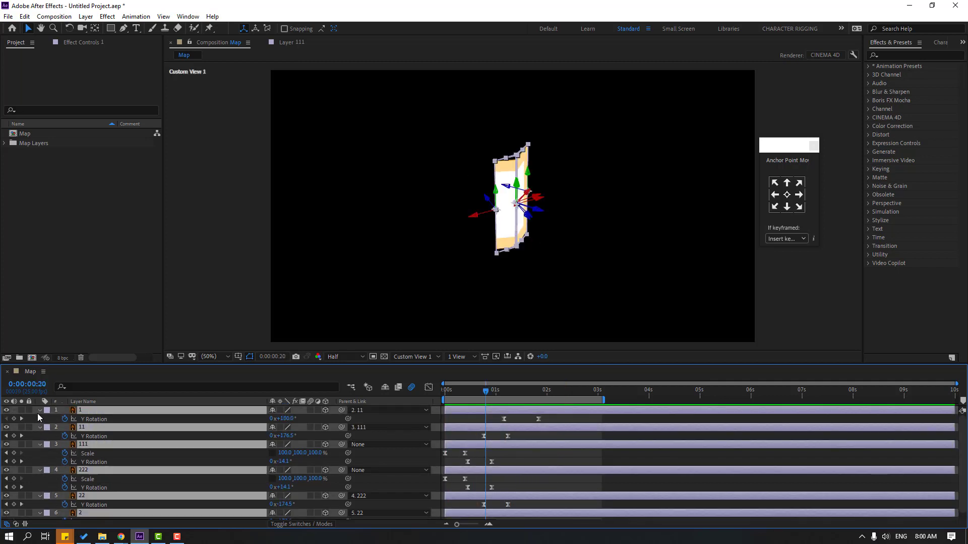
key("u")
left_click(156, 497)
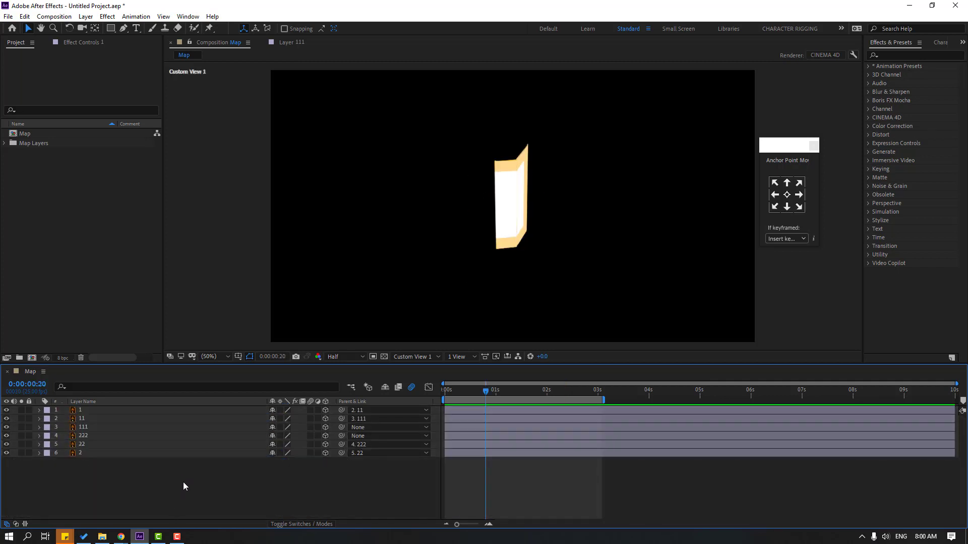
Add a new Camera 1 layer to the Map composition with default settings
right_click(147, 481)
mouse_move(219, 374)
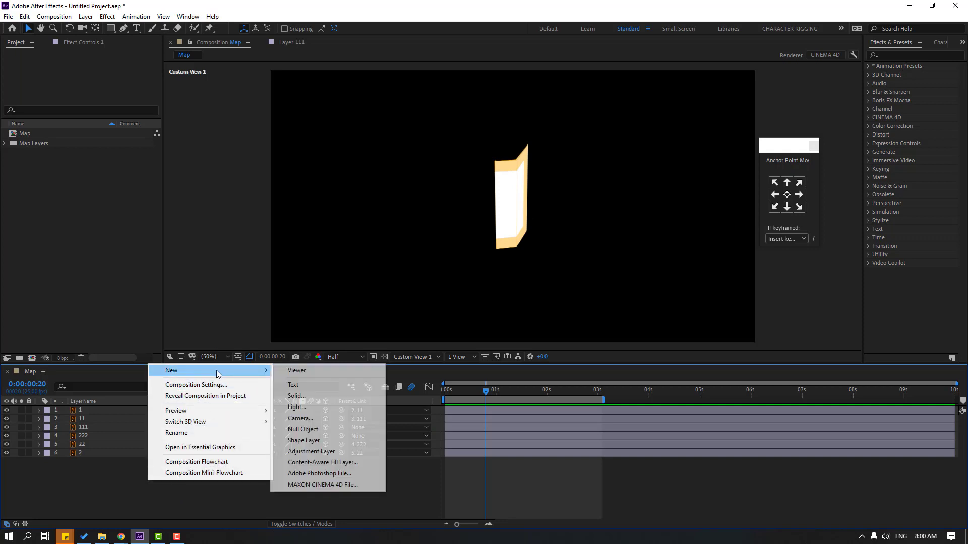
left_click(303, 419)
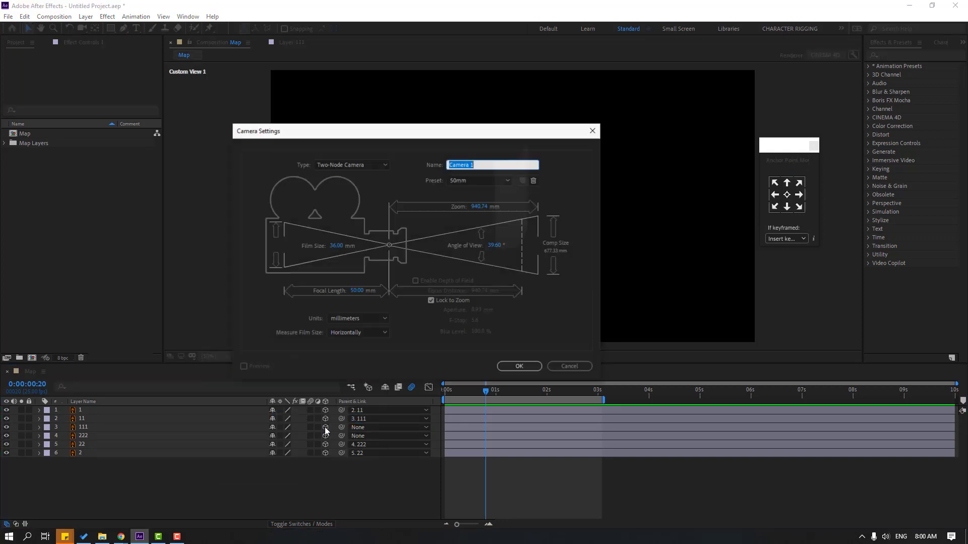
left_click(536, 362)
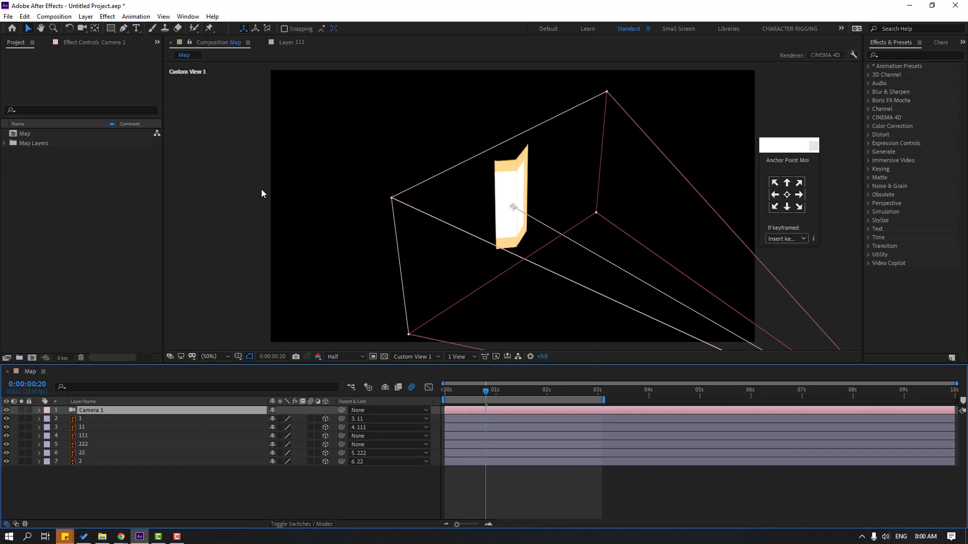
Orbit with the Unified Camera Tool to face the map frontally, then preview until 0:00:01:02
left_click(83, 28)
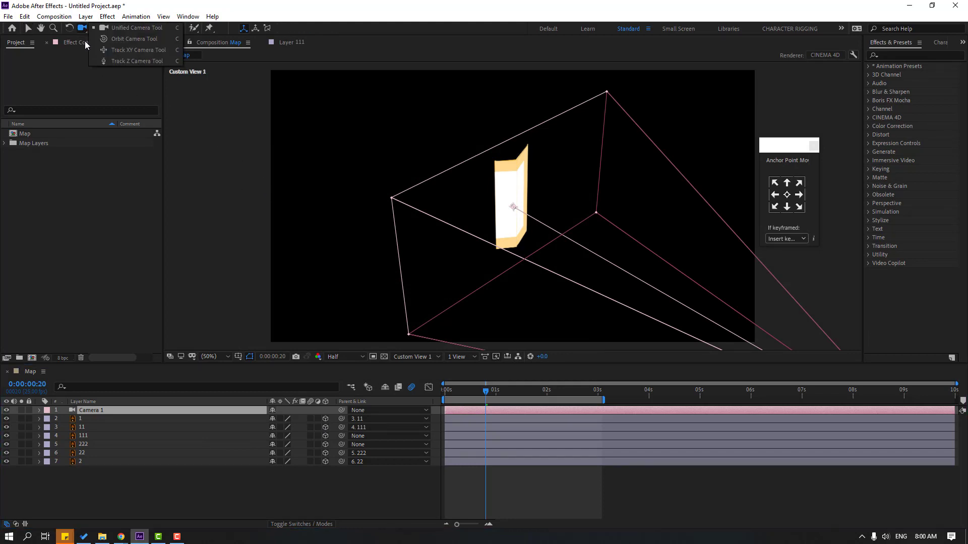
left_click(148, 31)
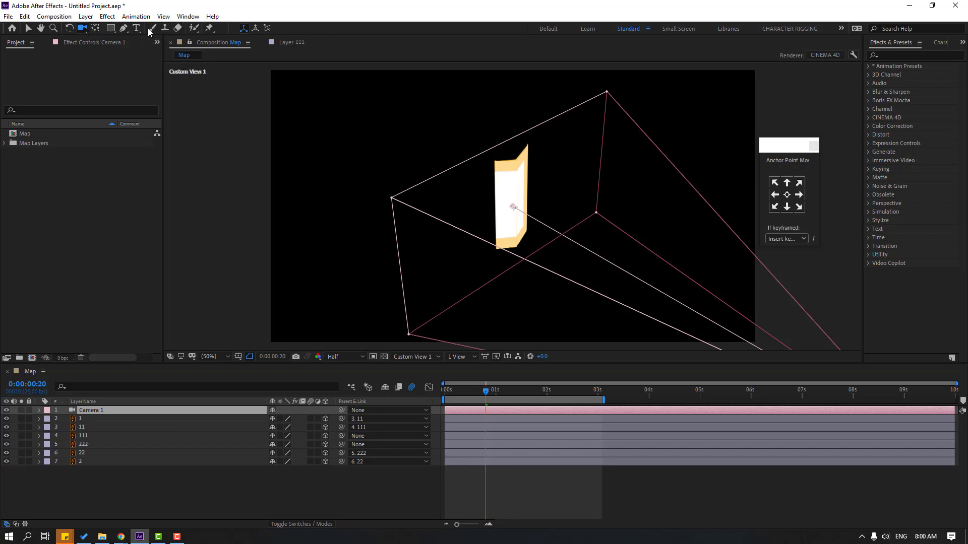
left_click_drag(584, 232, 479, 387)
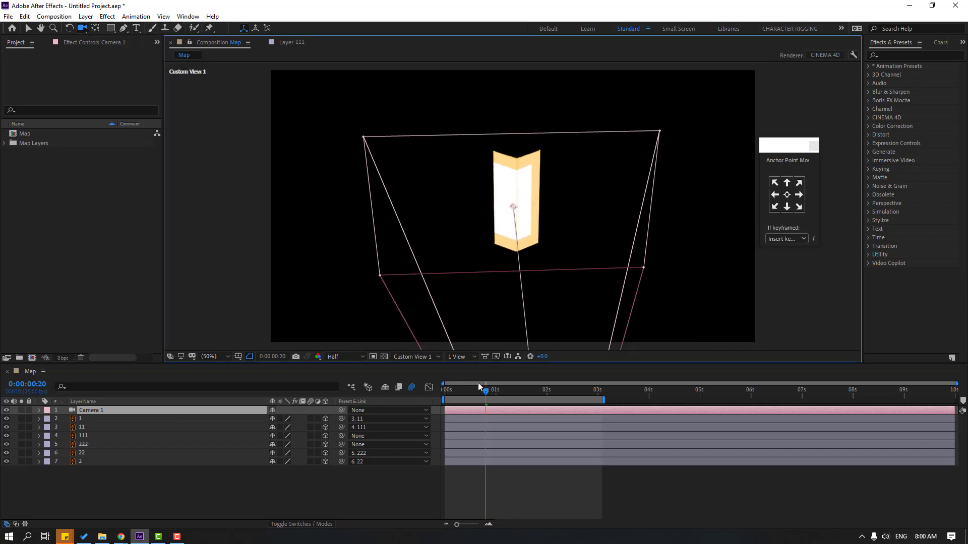
left_click(455, 390)
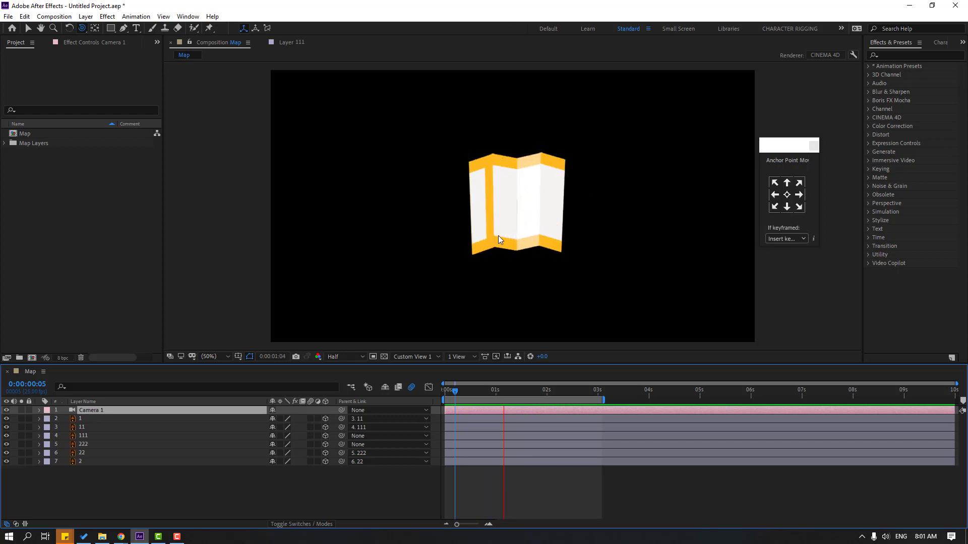
left_click(500, 391)
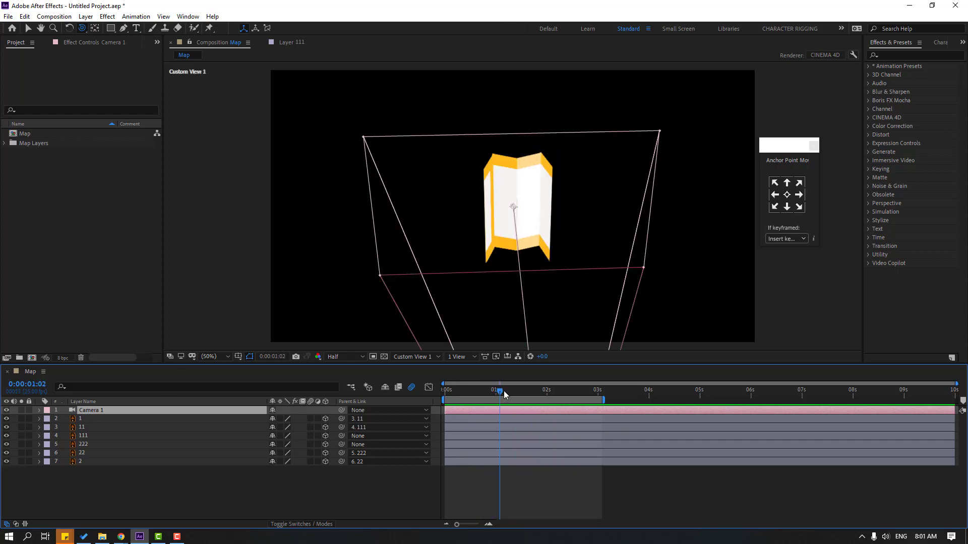